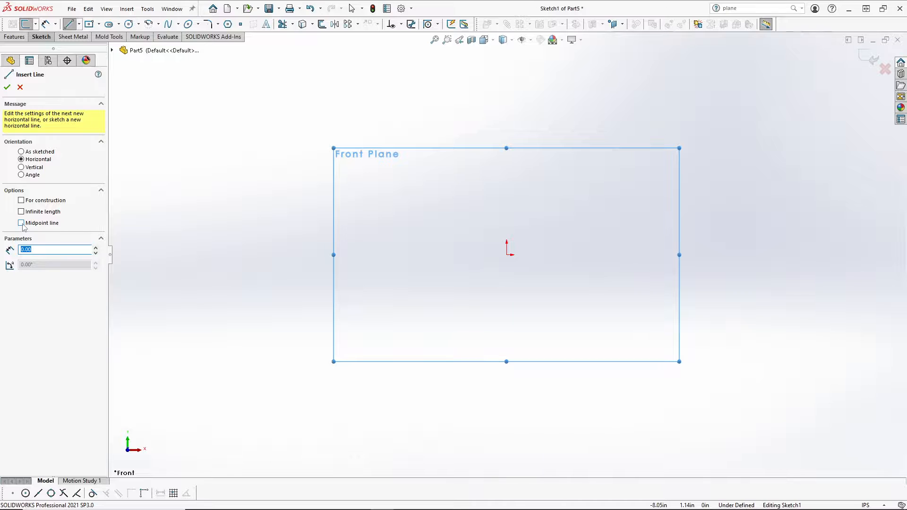
Step: Draw a midpoint line from the origin to the right, giving Horizontal and Midpoint relations
click(21, 223)
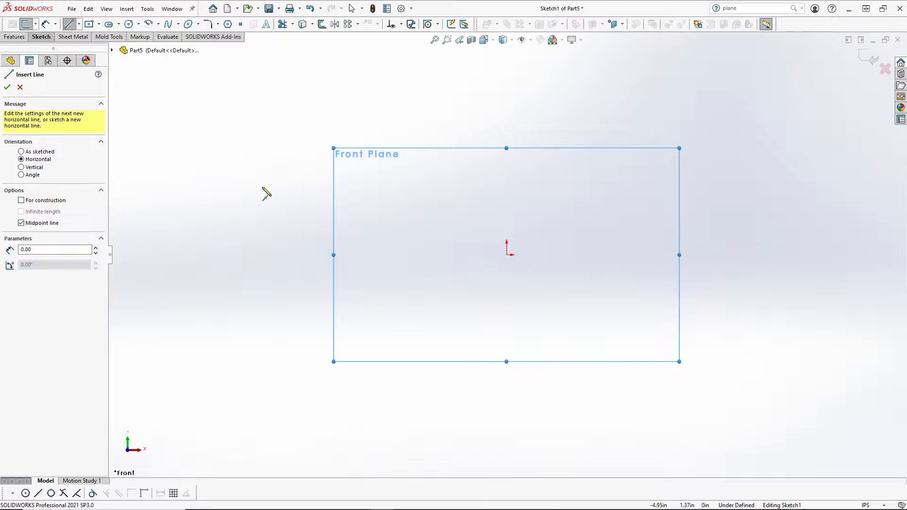
click(506, 255)
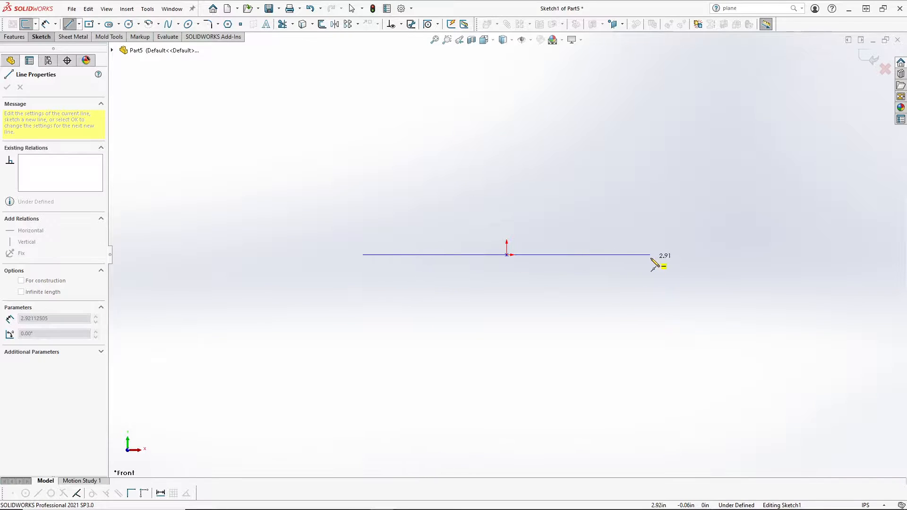
click(650, 255)
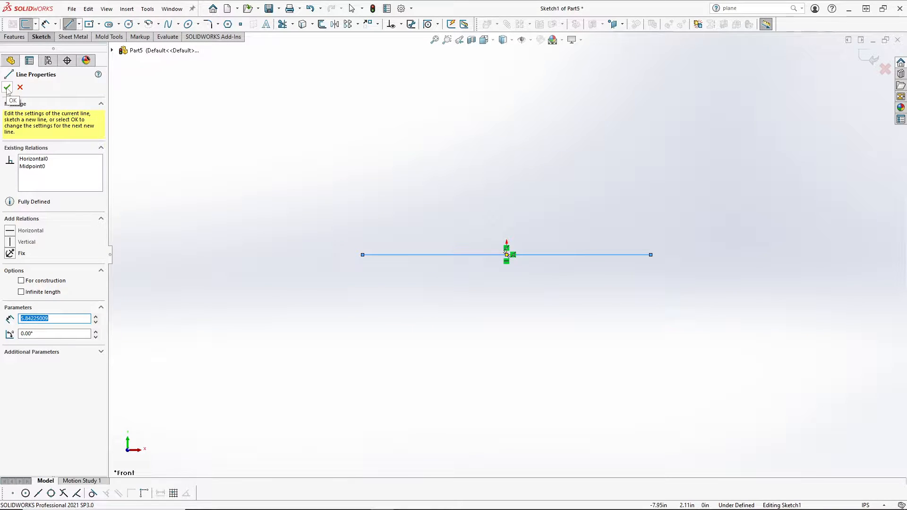
click(7, 88)
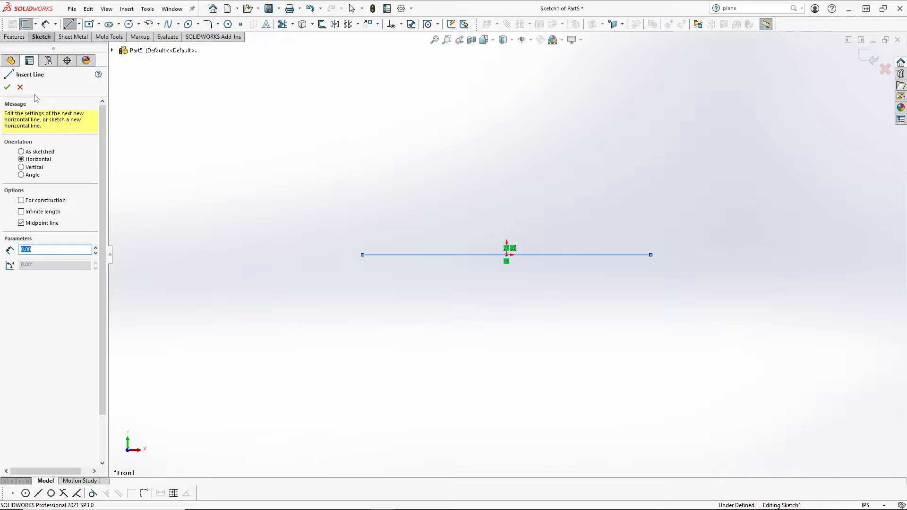
click(7, 87)
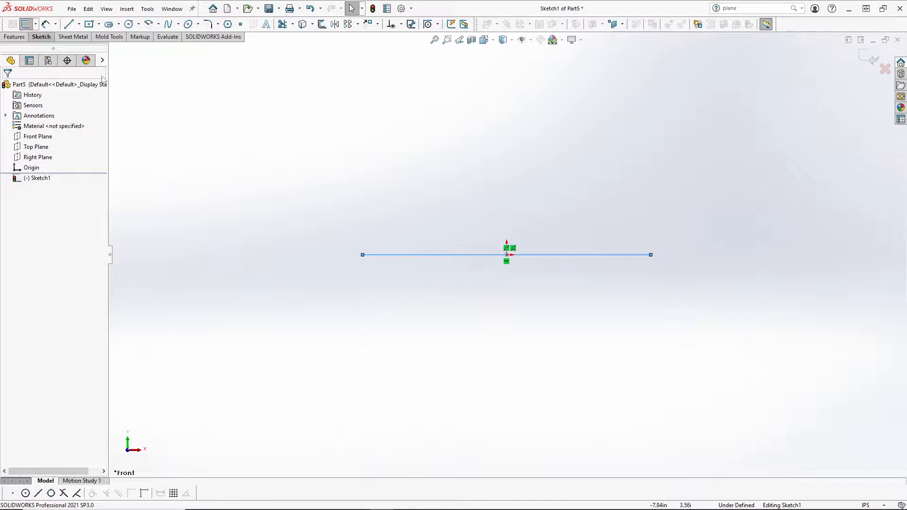
Step: Dimension the centred line to 3 in long so the sketch becomes fully defined
click(46, 24)
click(461, 255)
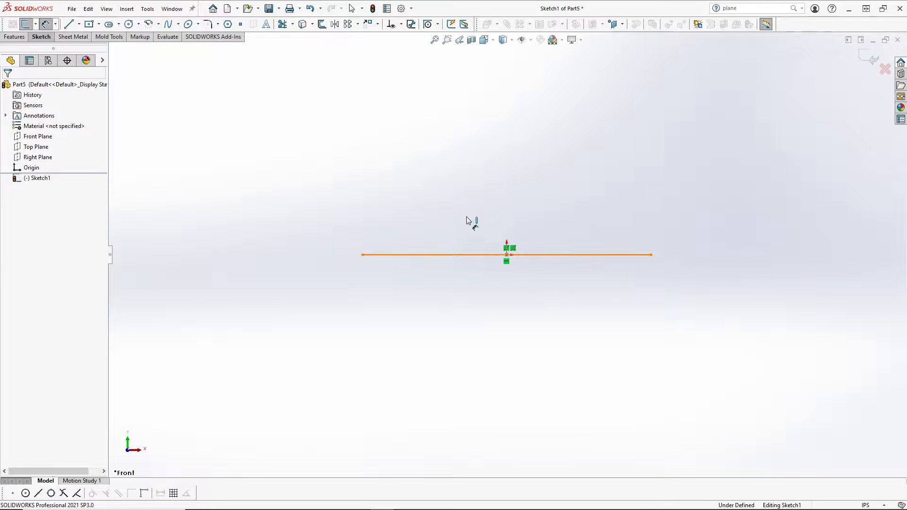
click(524, 175)
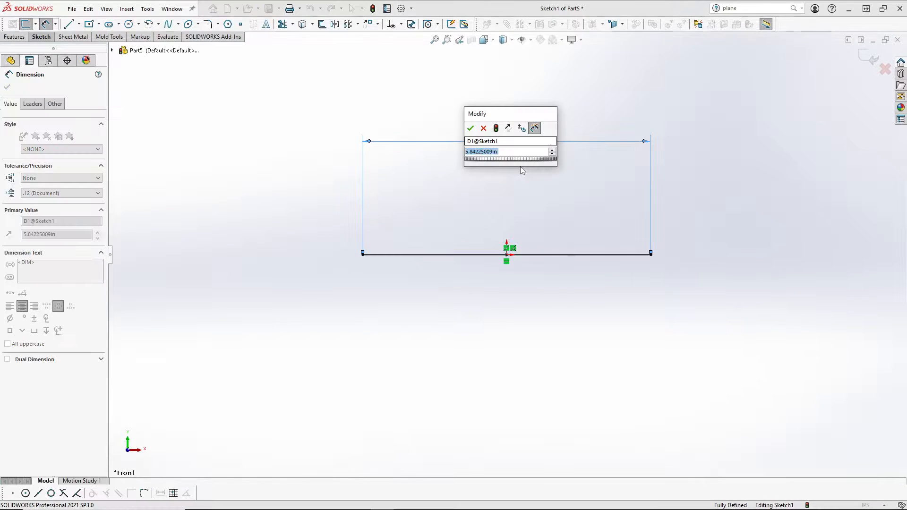
text(3)
key(Return)
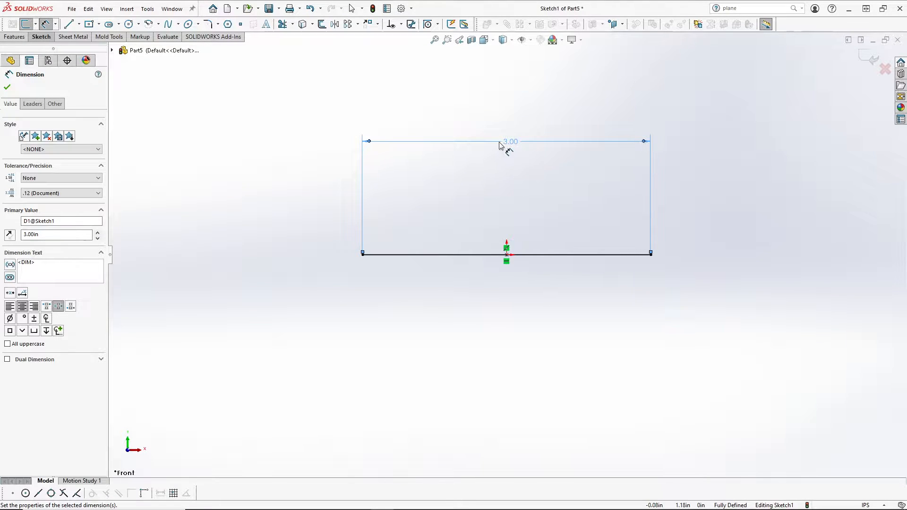
click(319, 135)
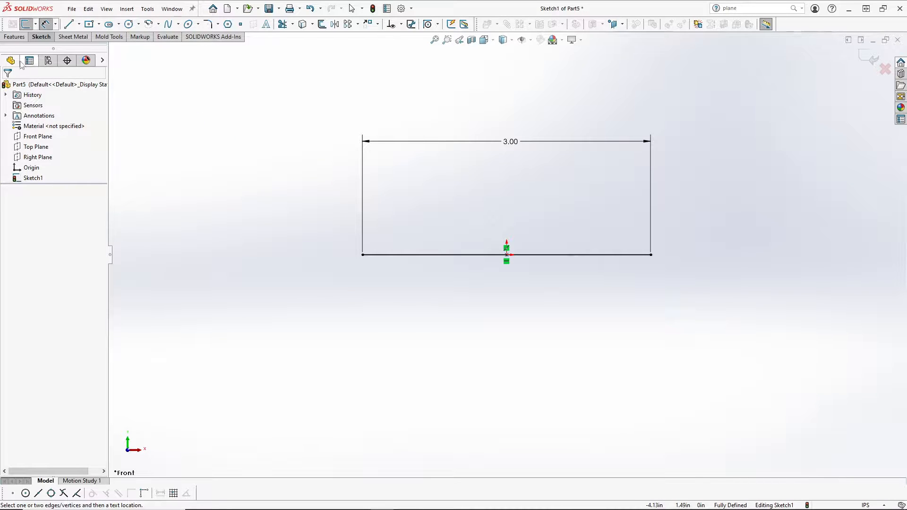
Step: Start an Extruded Boss/Base on the line sketch, previewing a 0.10 in thin wall
click(13, 37)
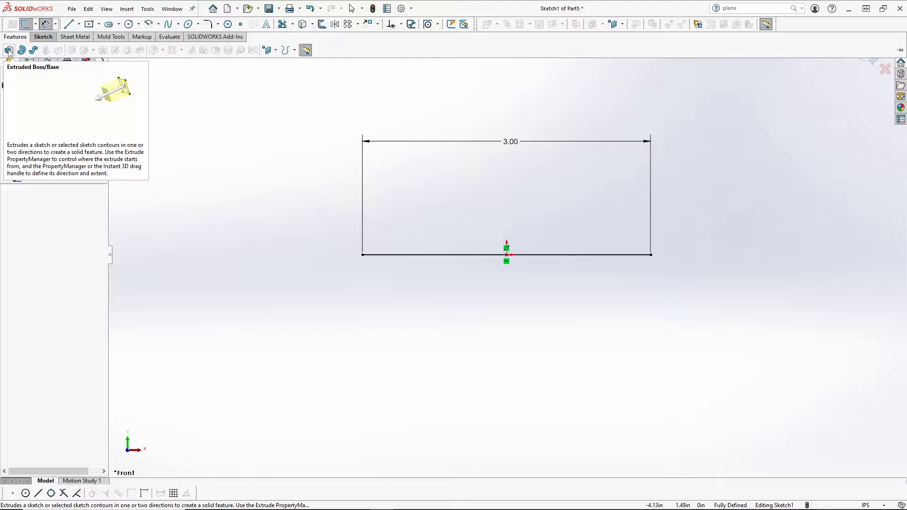
click(8, 51)
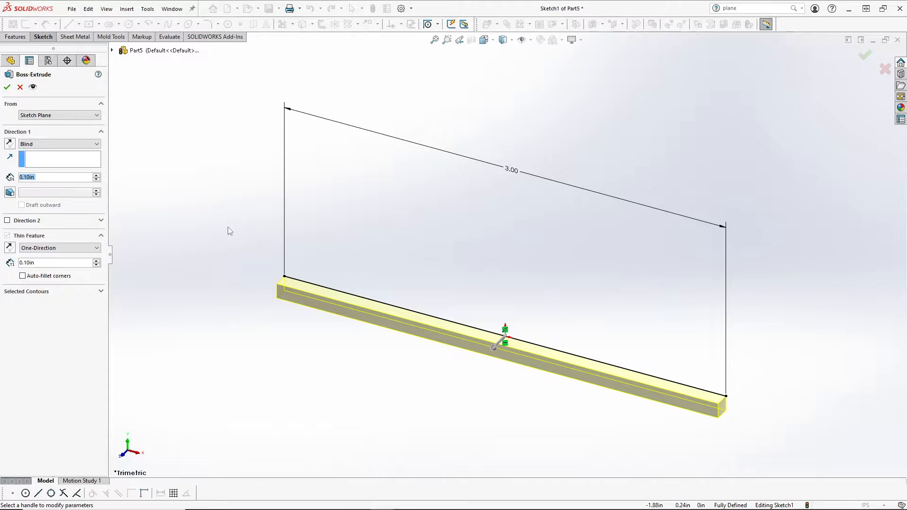
Step: Flip the Direction 1 and Thin Feature directions so the 0.10 in wall sits on the line's other side
mouse_move(381, 284)
middle_down()
mouse_move(464, 253)
mouse_move(431, 204)
mouse_move(441, 272)
mouse_move(459, 227)
mouse_move(423, 215)
mouse_move(448, 254)
middle_up()
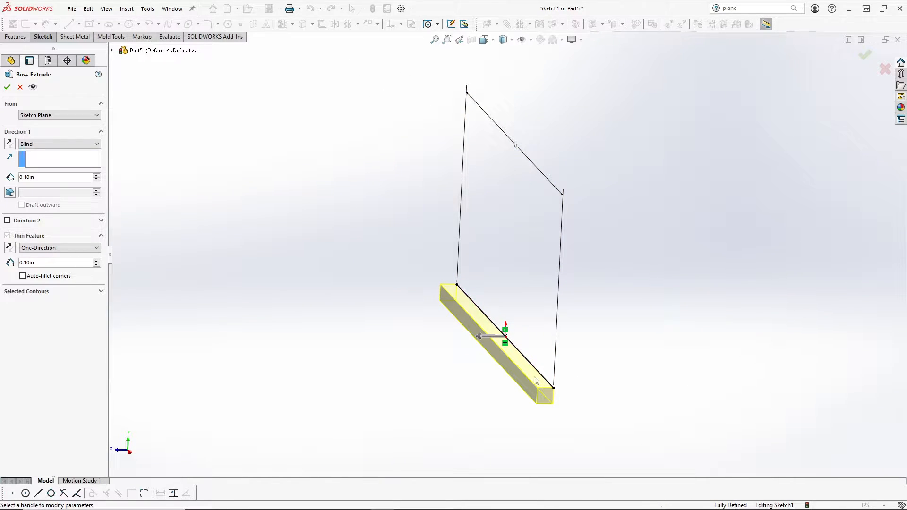
click(9, 144)
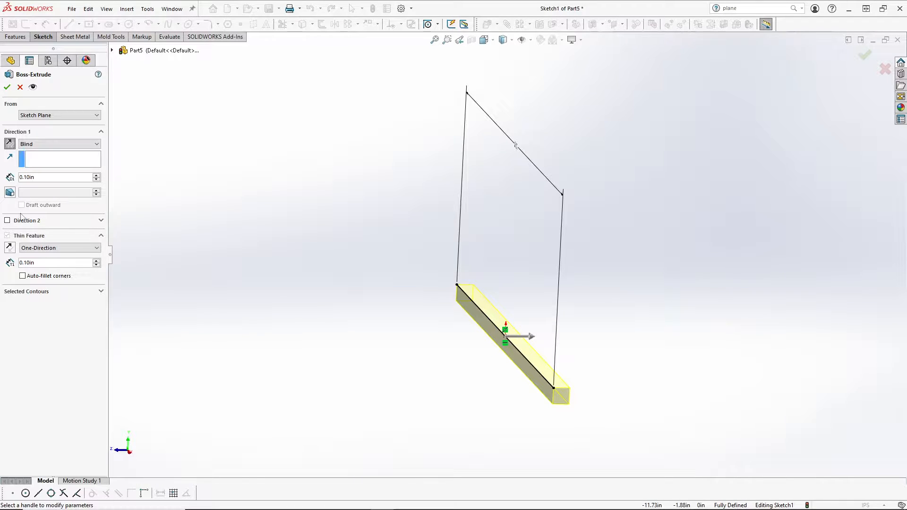
click(10, 145)
click(10, 144)
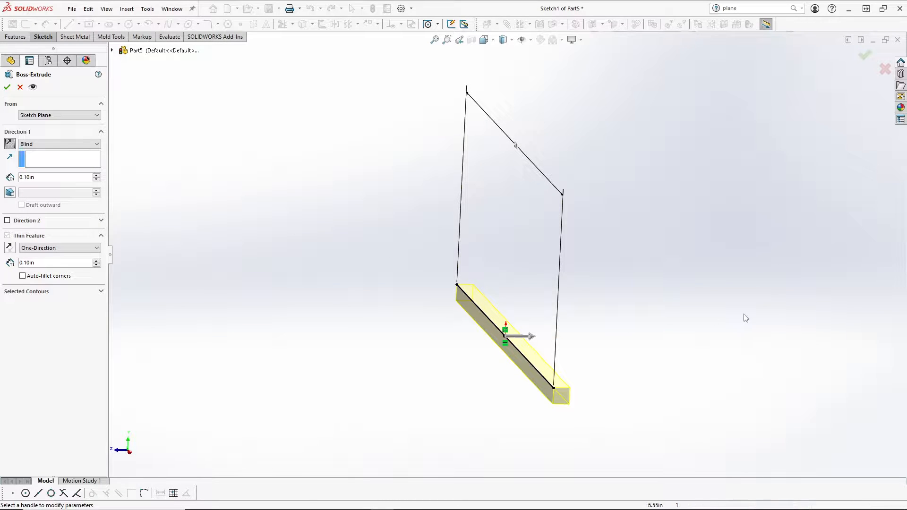
click(10, 249)
click(9, 249)
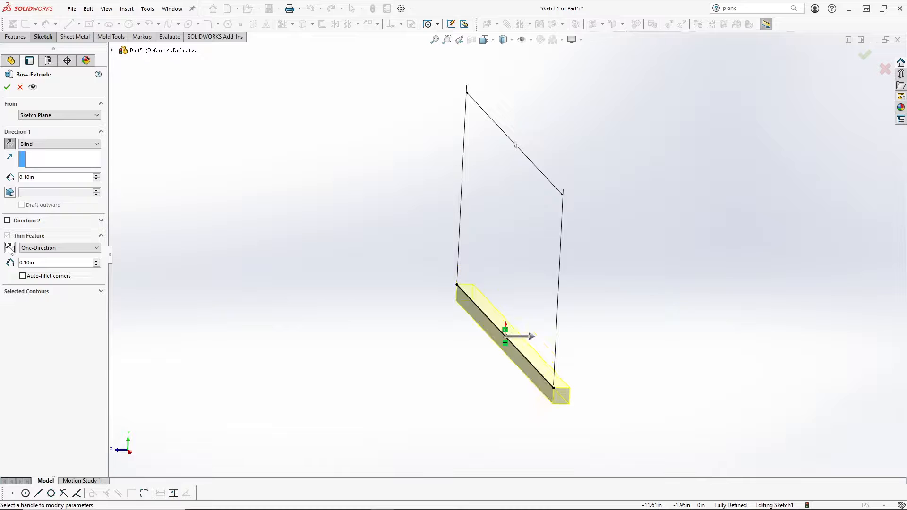
click(10, 249)
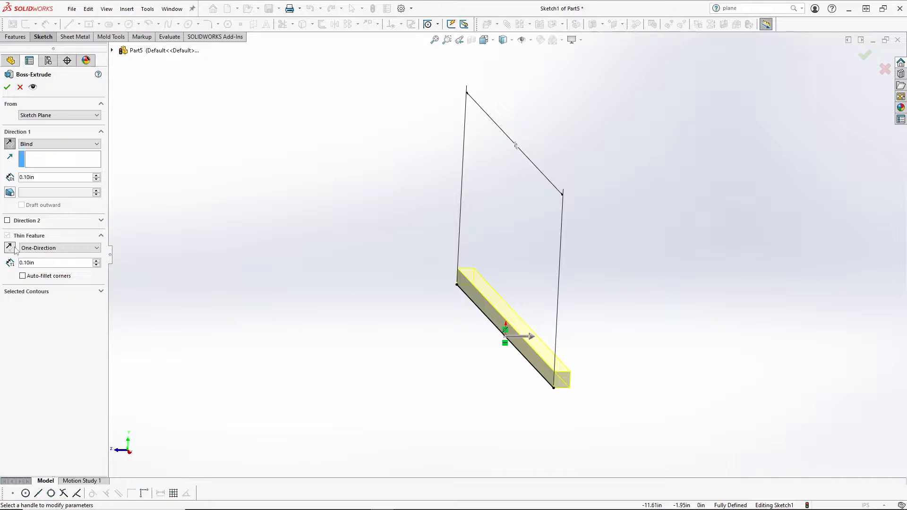
Step: Set both the Direction 1 depth and the Thin Feature type to Mid Plane, then inspect the centred bar
click(64, 144)
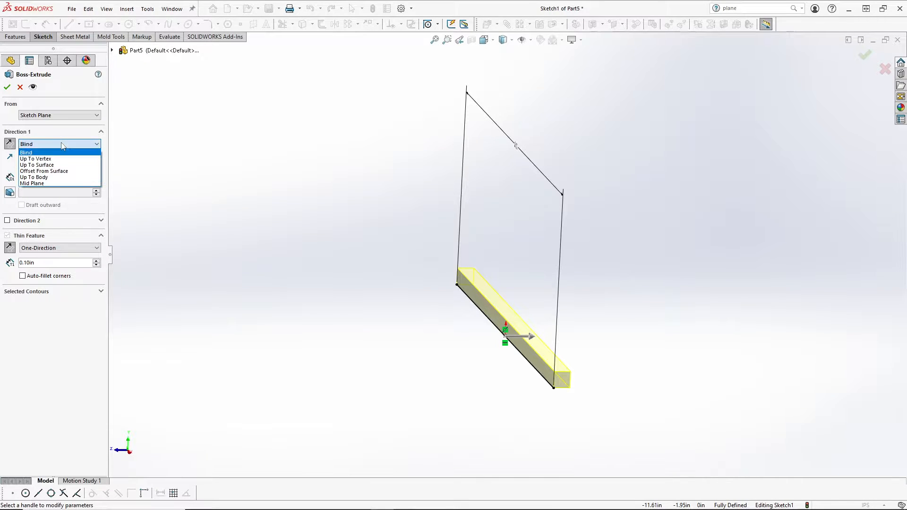
click(52, 187)
click(57, 234)
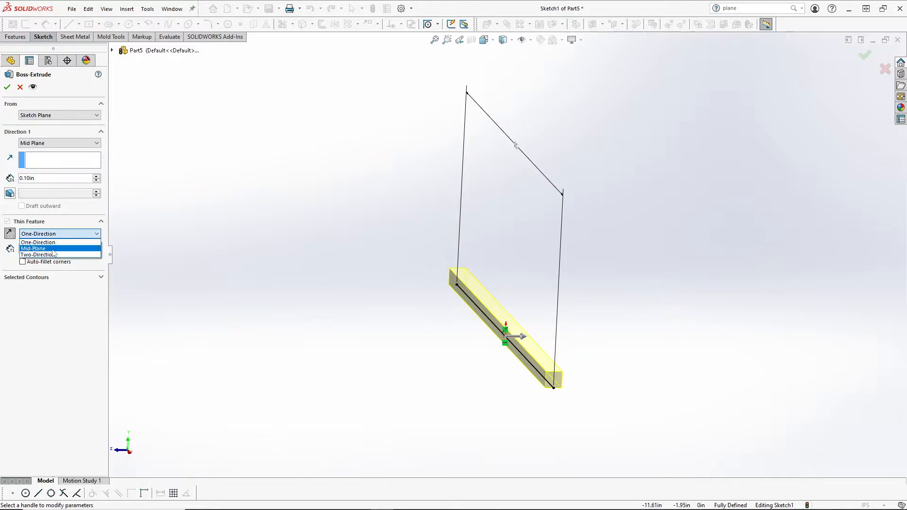
click(52, 249)
scroll(466, 313, down, 5)
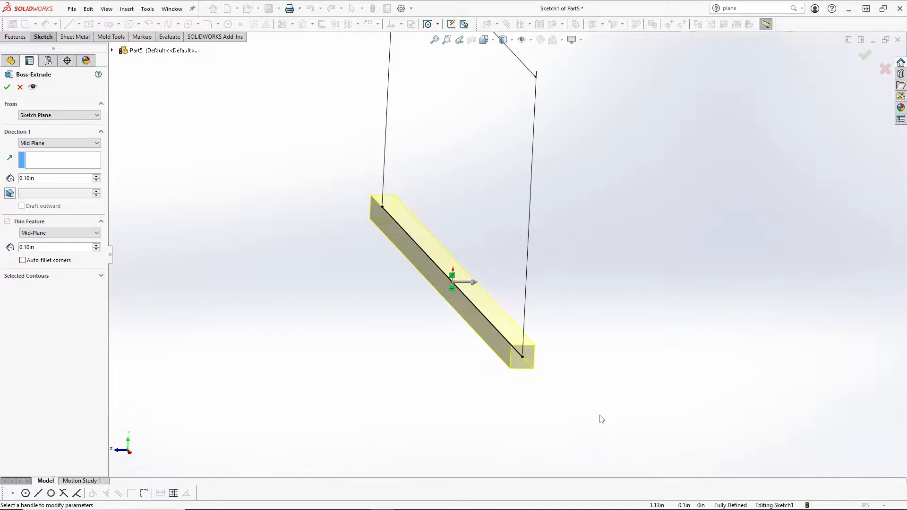
scroll(476, 309, down, 1)
middle_drag(545, 298, 555, 278)
scroll(513, 281, up, 4)
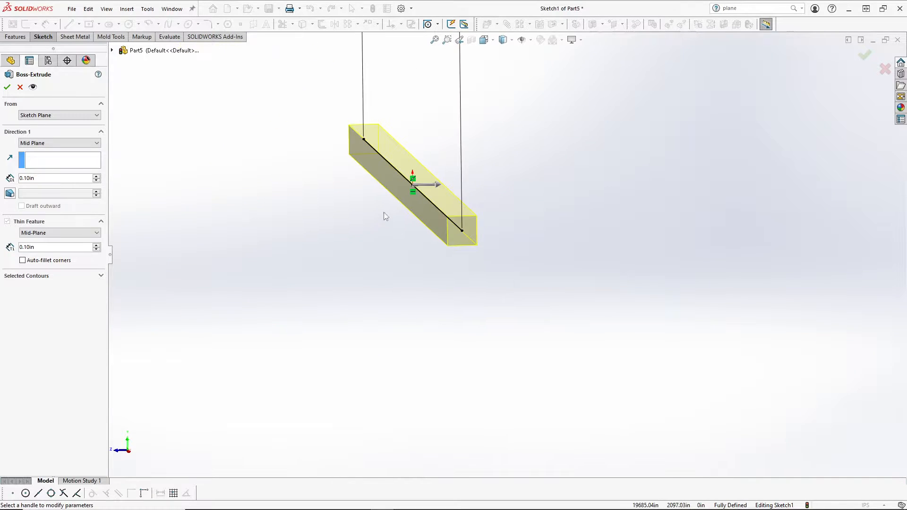
scroll(385, 217, down, 2)
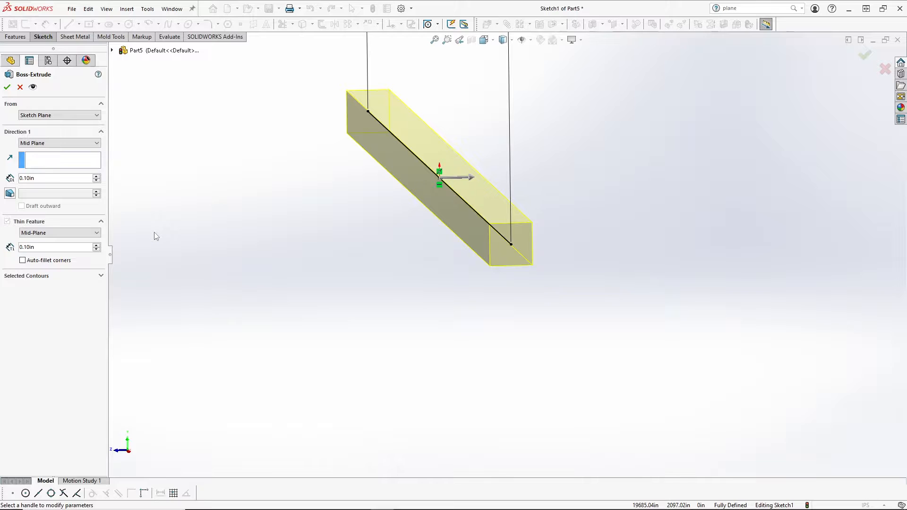
mouse_move(230, 248)
middle_down()
mouse_move(314, 247)
mouse_move(324, 227)
mouse_move(384, 189)
mouse_move(370, 231)
mouse_move(409, 197)
middle_up()
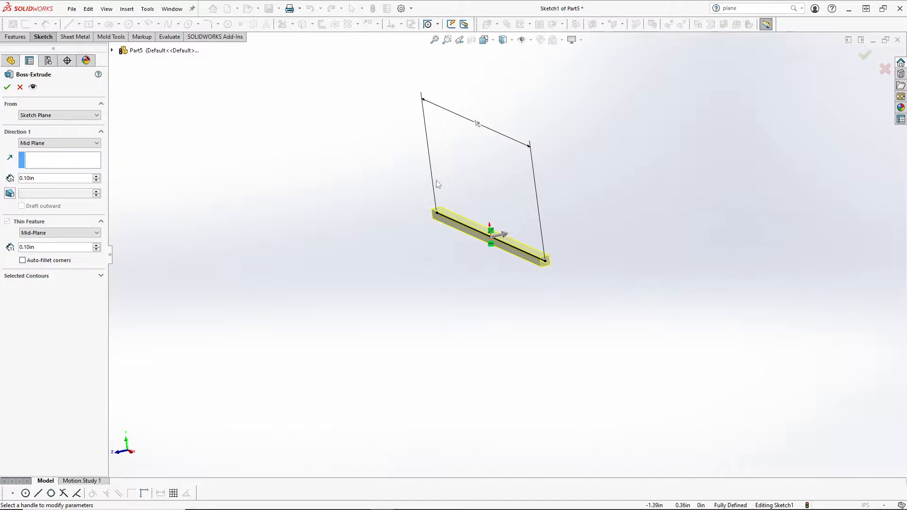
scroll(483, 177, down, 3)
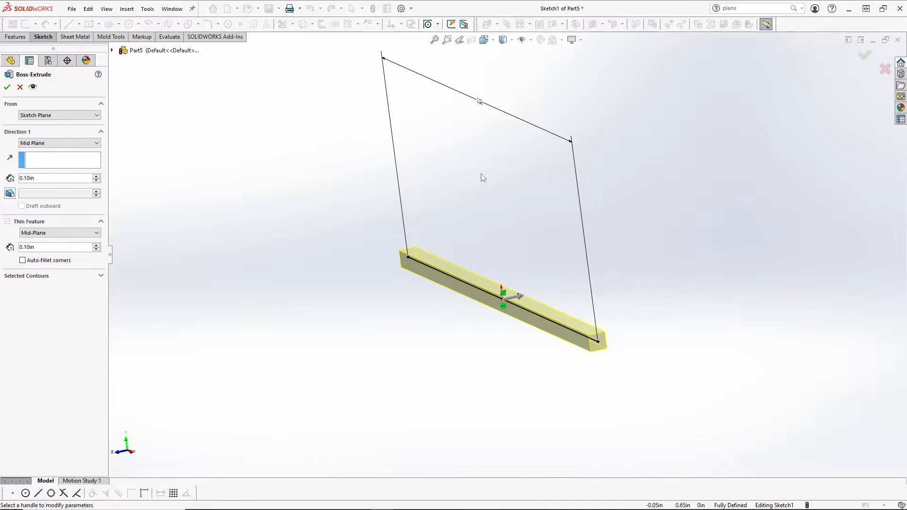
Step: Set the extrusion depth and wall thickness both to 3.00 in and orbit the block
double_click(45, 178)
text(3)
key(Return)
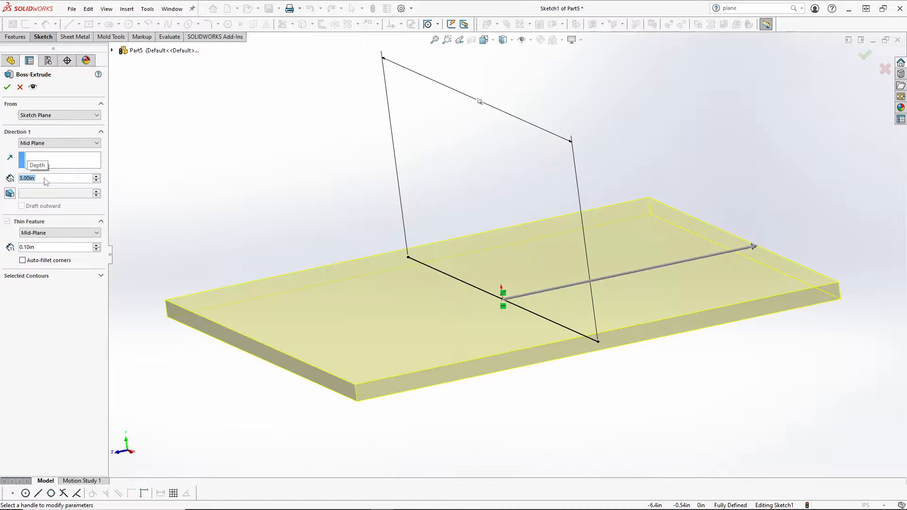
double_click(48, 246)
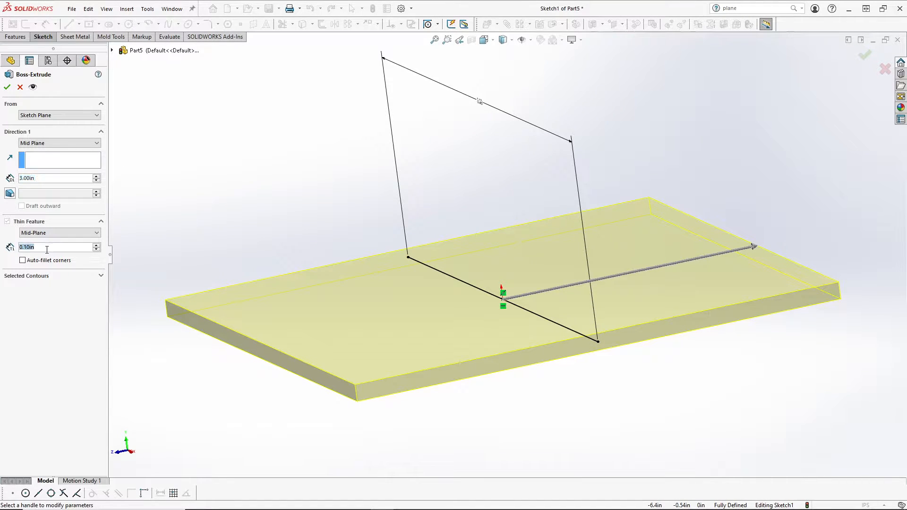
text(3)
key(Return)
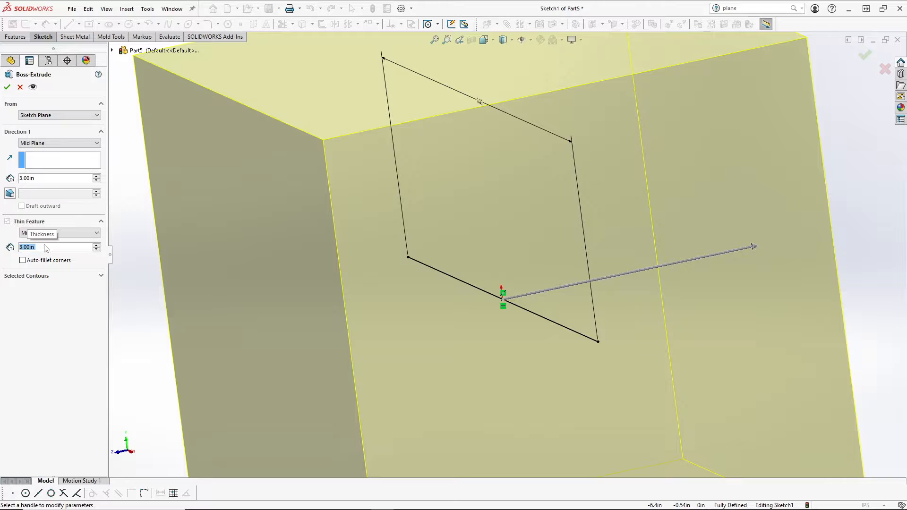
scroll(461, 309, up, 6)
middle_drag(464, 325, 491, 328)
middle_drag(573, 310, 547, 300)
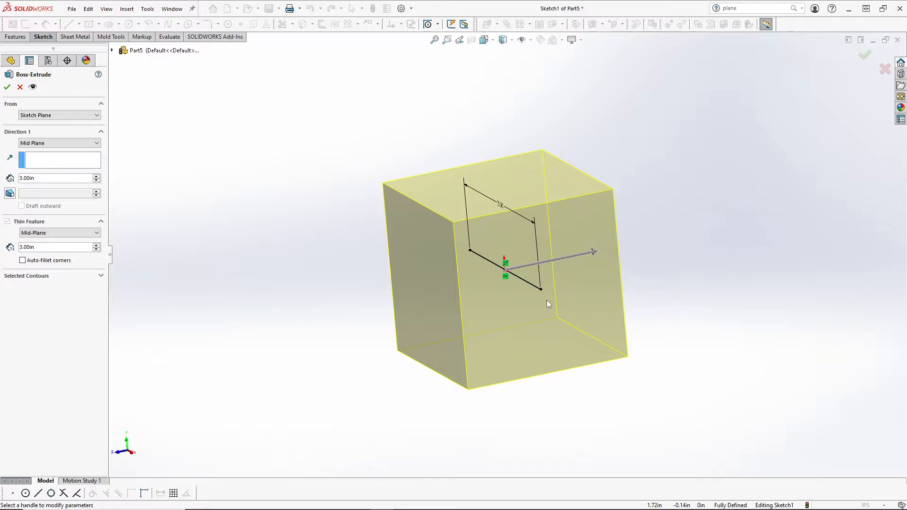
Step: Change the wall thickness to 2.00 in, then to 0.05 in, inspecting the thin plate
click(42, 247)
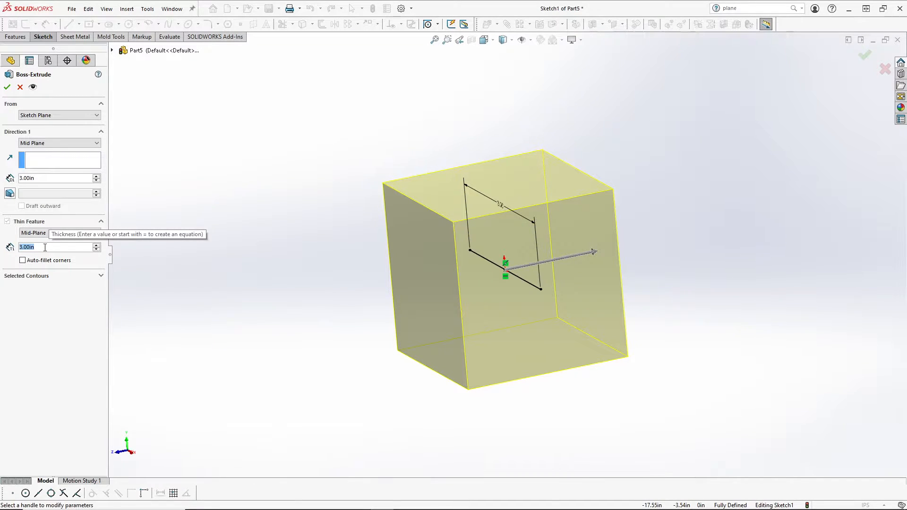
text(2)
key(Return)
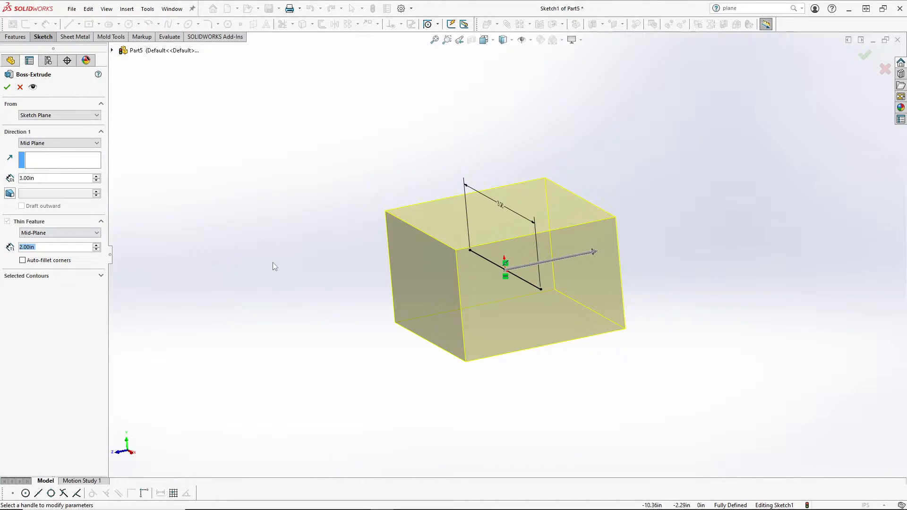
middle_drag(273, 263, 318, 261)
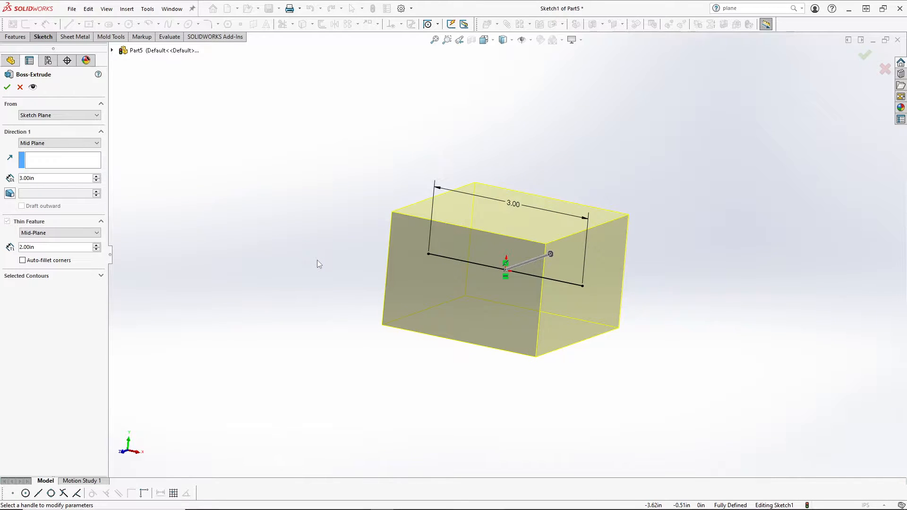
double_click(57, 246)
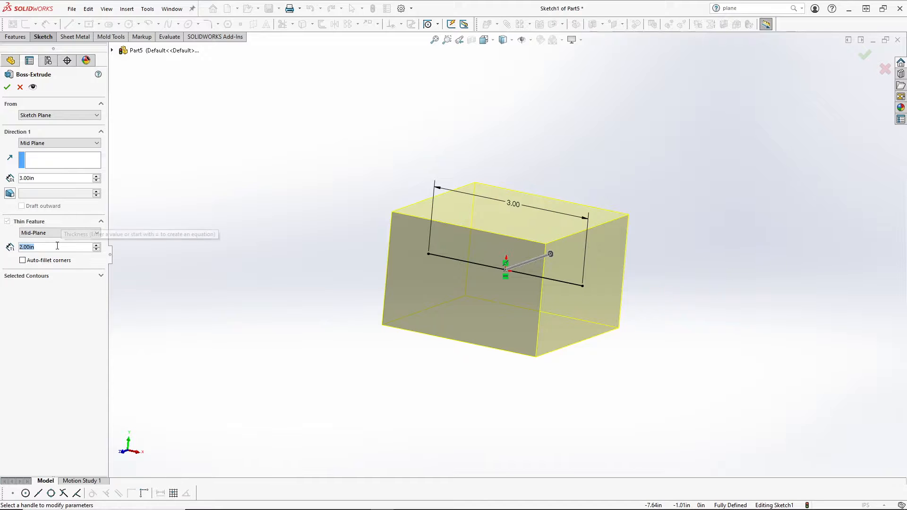
text(.5)
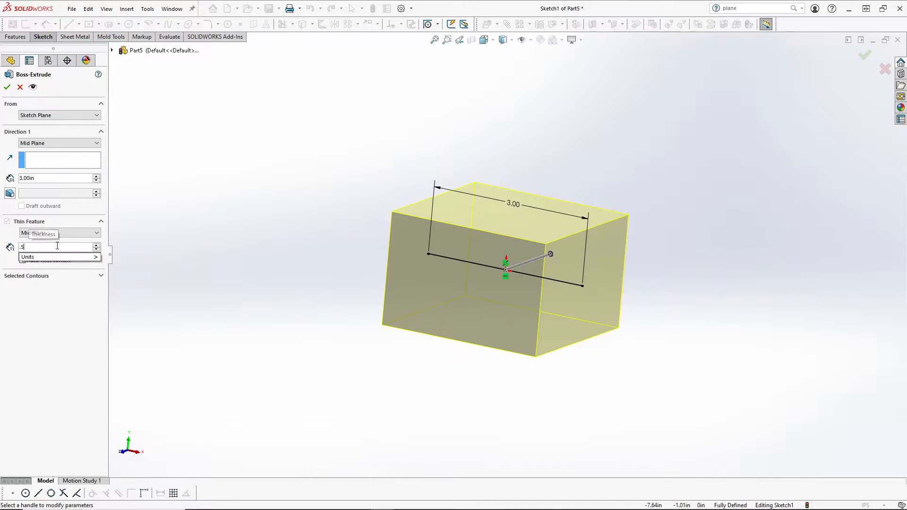
key(BackSpace)
key(BackSpace)
text(.)
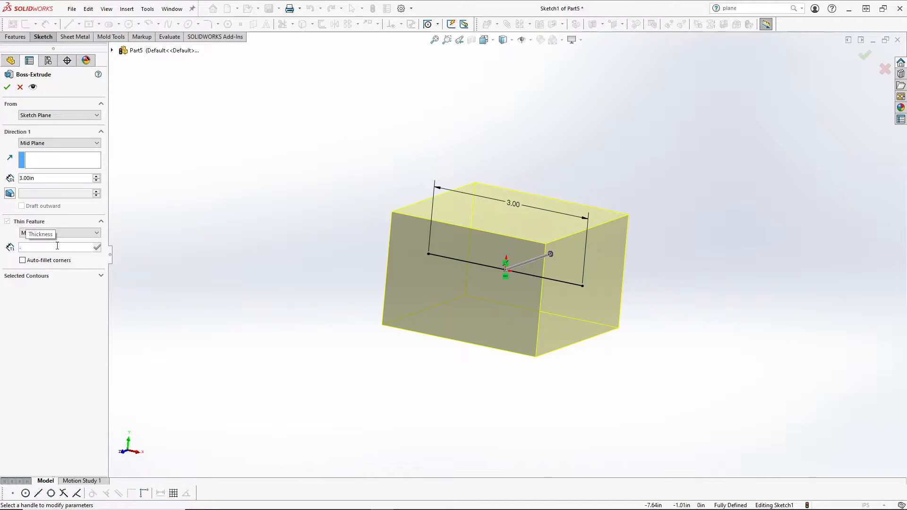
text(05)
key(Return)
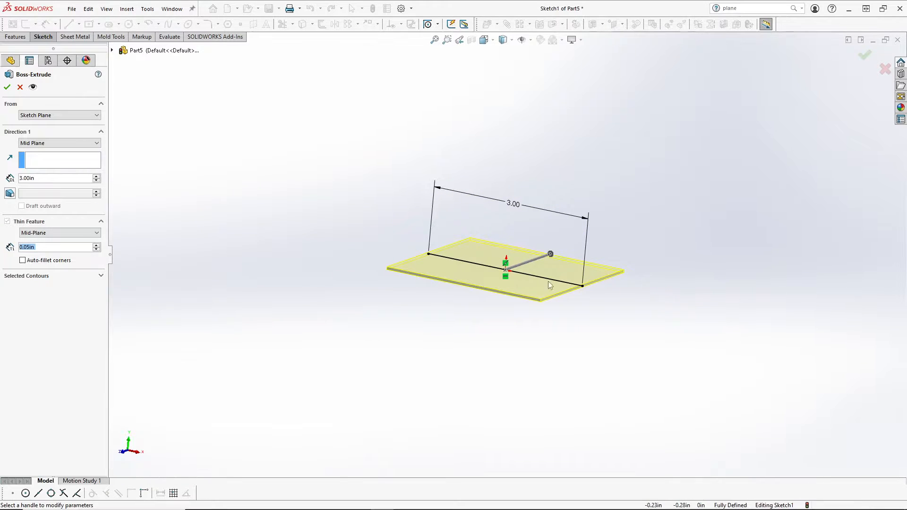
scroll(548, 282, down, 5)
mouse_move(560, 274)
middle_down()
mouse_move(461, 256)
mouse_move(399, 285)
mouse_move(435, 213)
mouse_move(432, 264)
middle_up()
scroll(442, 265, up, 4)
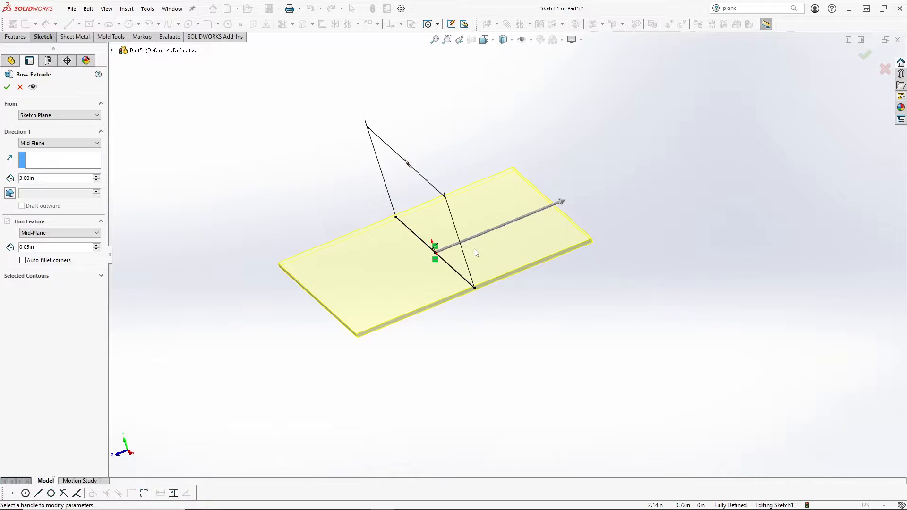
Step: Cancel the Boss-Extrude, leaving only the line sketch with its 3.00 dimension
click(885, 70)
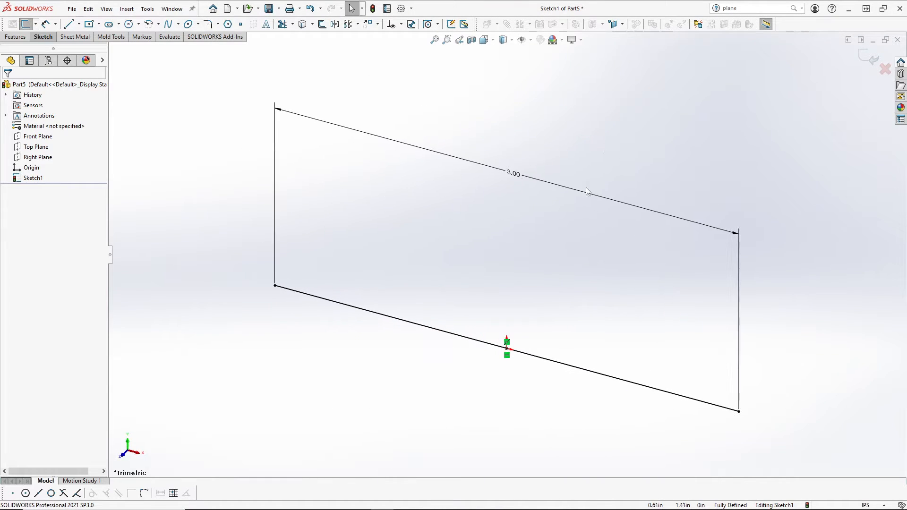
scroll(558, 229, down, 3)
scroll(554, 230, up, 3)
Step: View the sketch Normal To and delete the line with its 3.00 dimension
key(space)
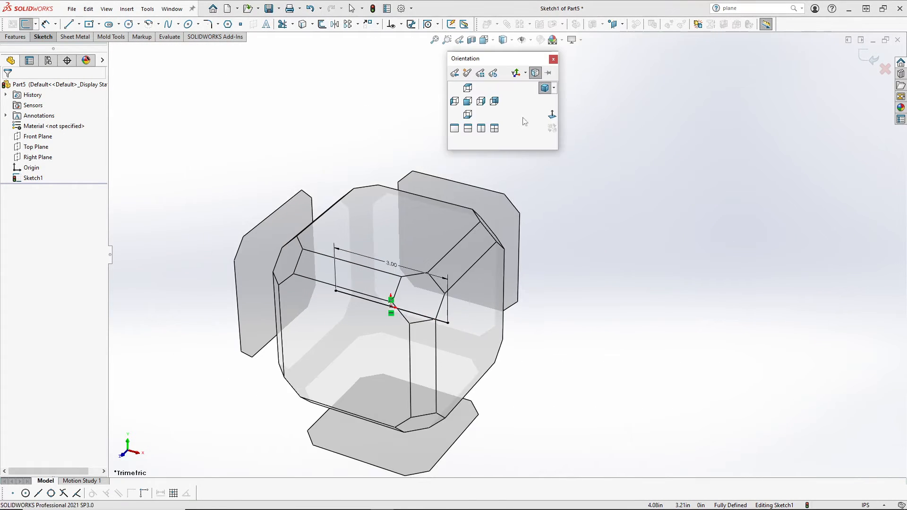
click(550, 118)
scroll(534, 194, up, 3)
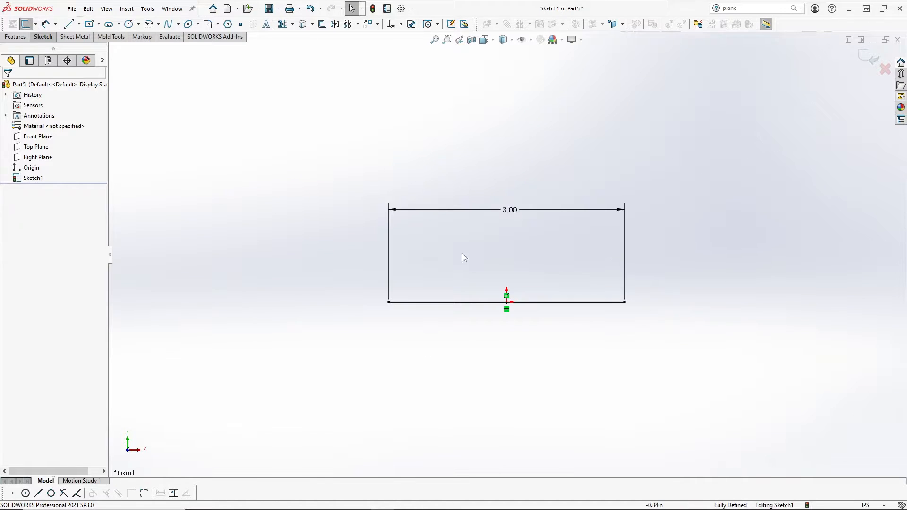
mouse_move(362, 166)
mouse_down()
mouse_move(467, 247)
mouse_move(724, 344)
mouse_up()
key(Delete)
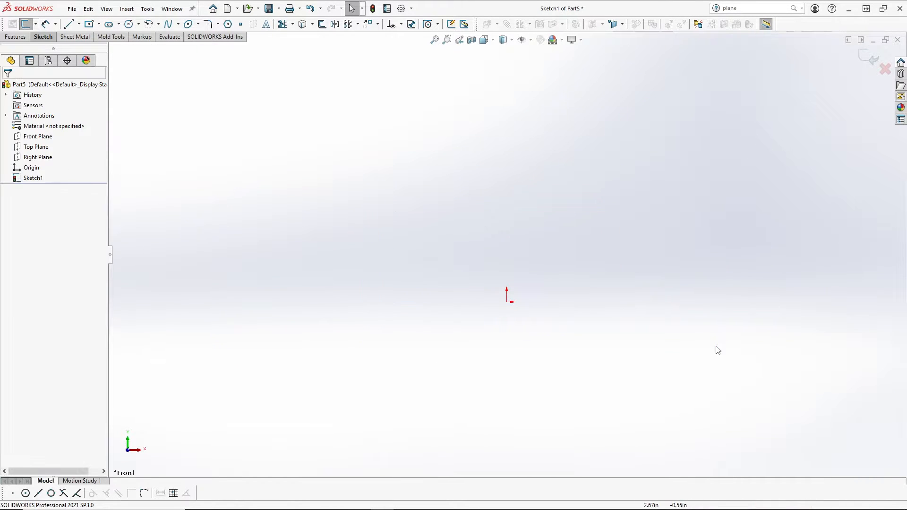
Step: Draw a Center Rectangle about 3.53 × 1.37 in centred on the origin
click(90, 25)
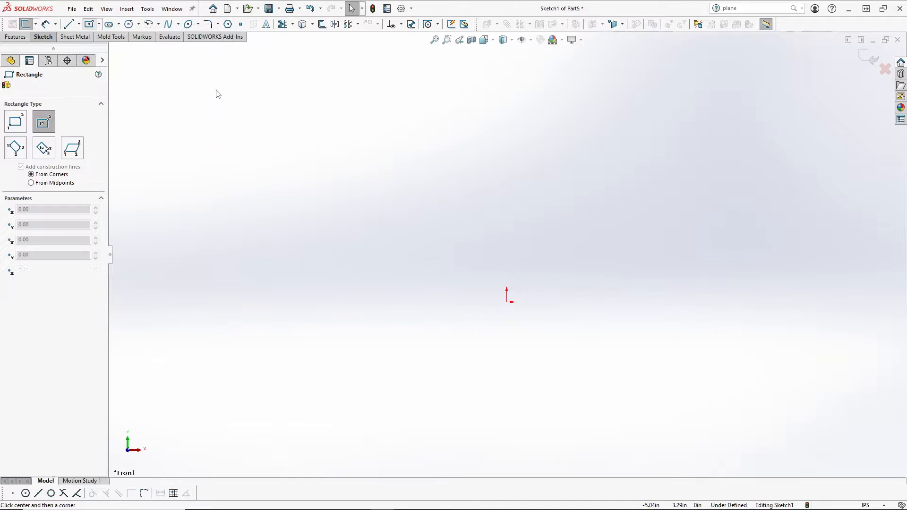
click(507, 302)
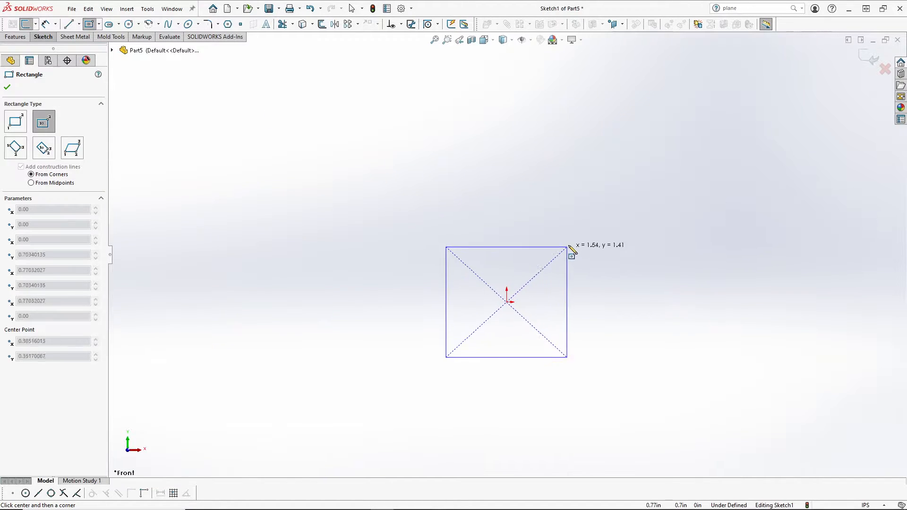
click(645, 249)
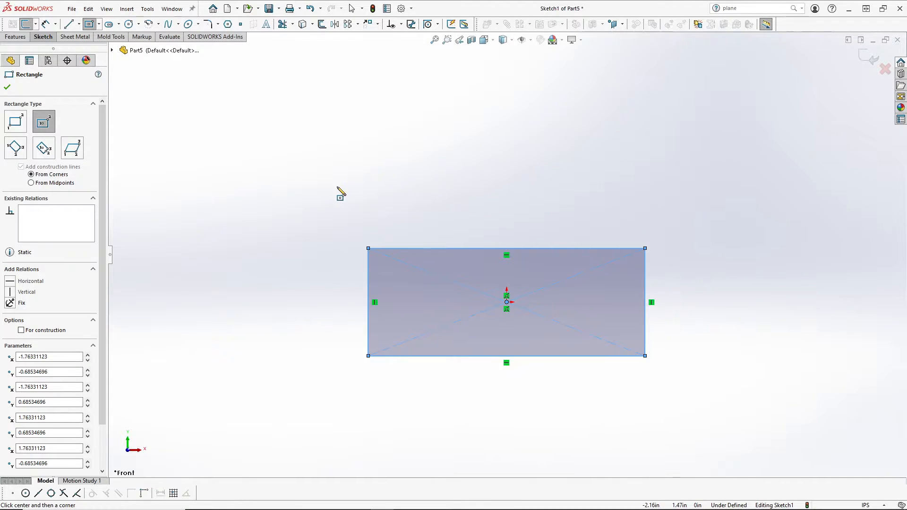
key(Escape)
key(Escape)
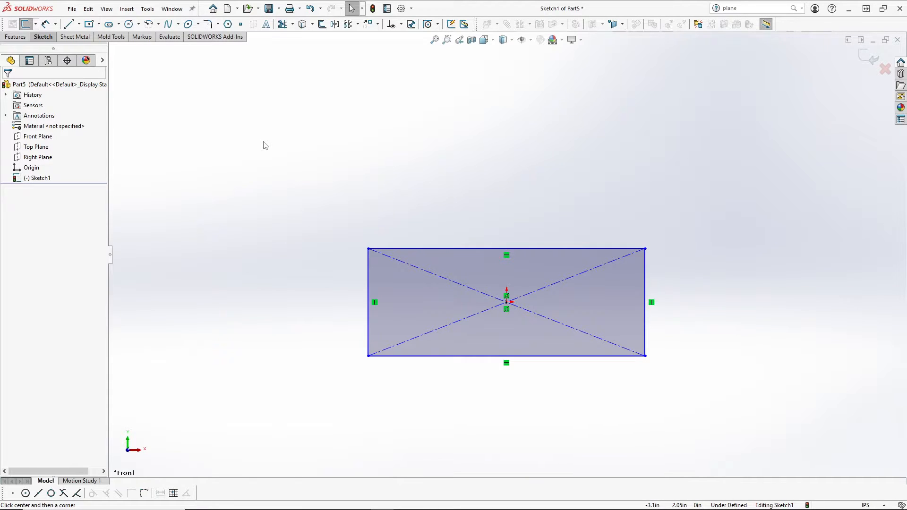
Step: Extrude the rectangle with Extruded Boss/Base and set the Blind depth to 2.00 in
click(13, 38)
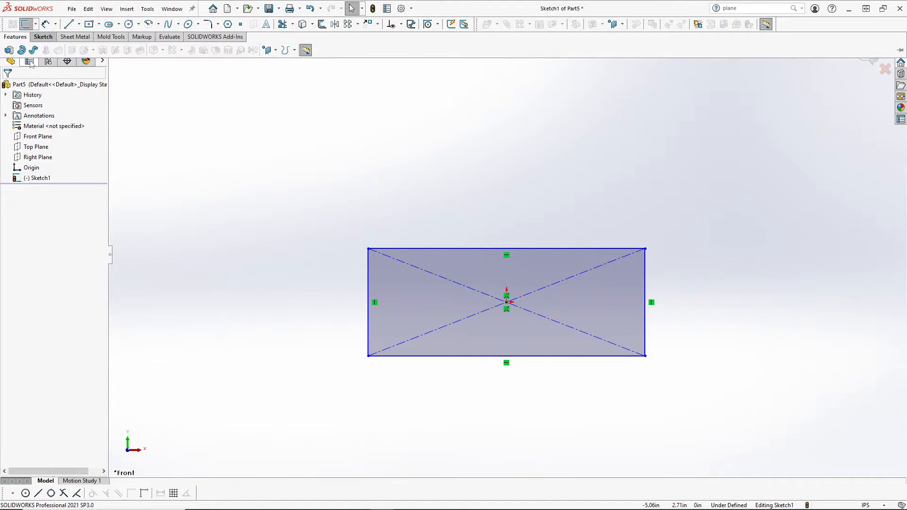
click(9, 50)
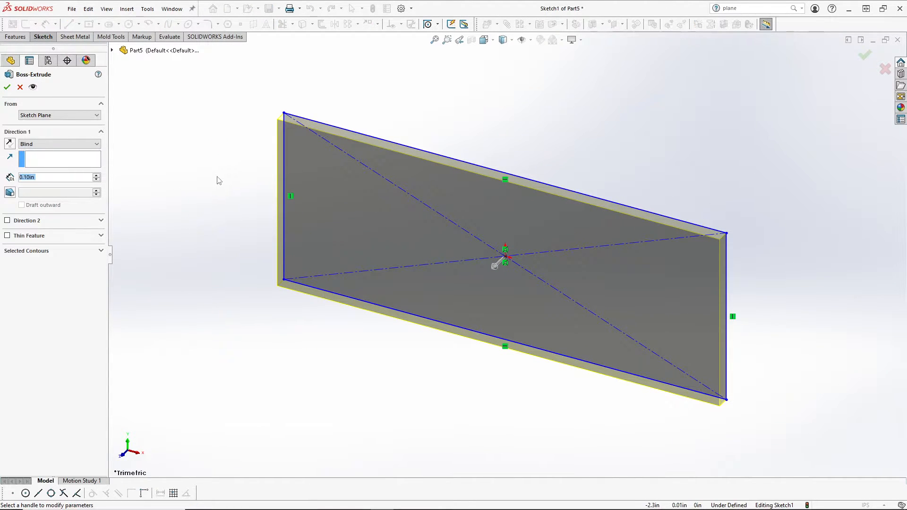
scroll(217, 177, up, 3)
scroll(479, 174, up, 1)
scroll(479, 174, down, 2)
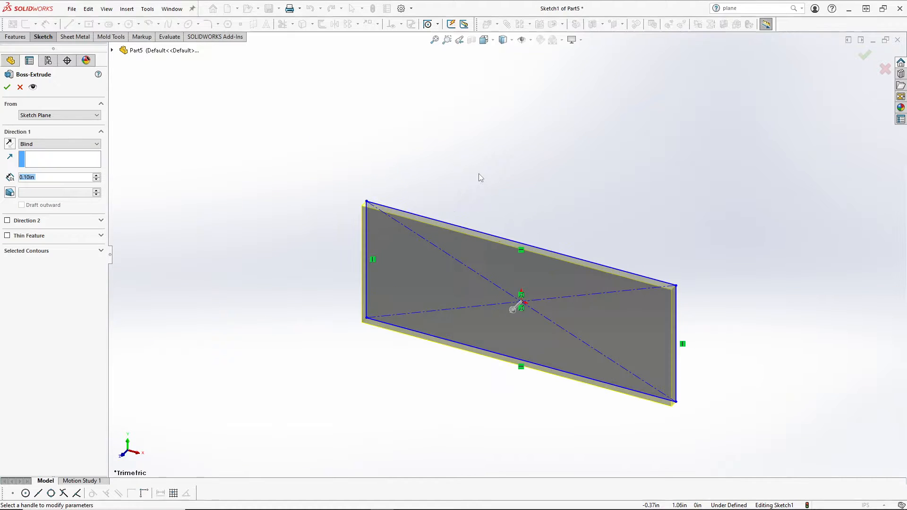
scroll(488, 219, up, 2)
scroll(509, 246, down, 2)
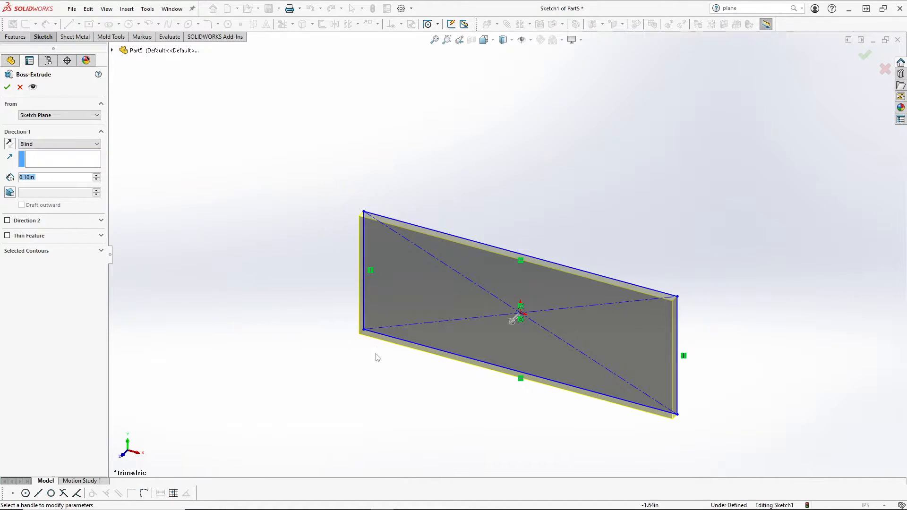
click(420, 344)
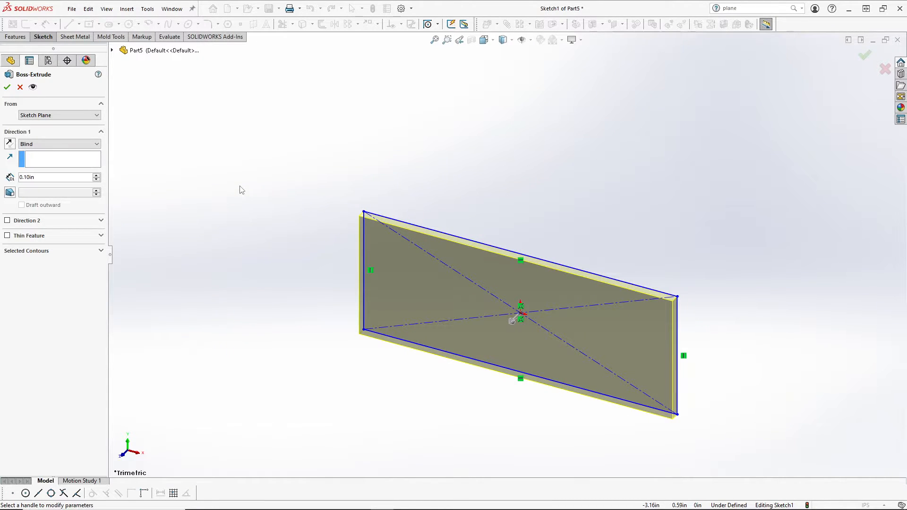
click(55, 179)
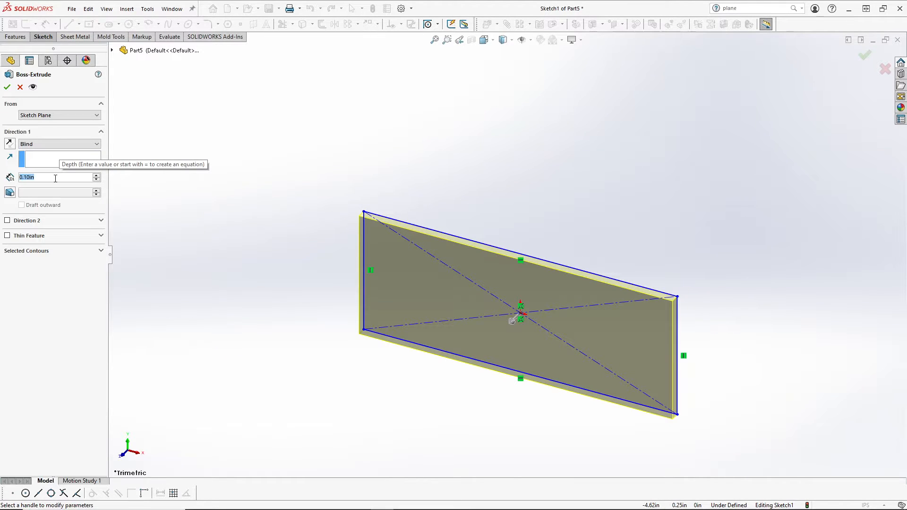
text(2)
key(Return)
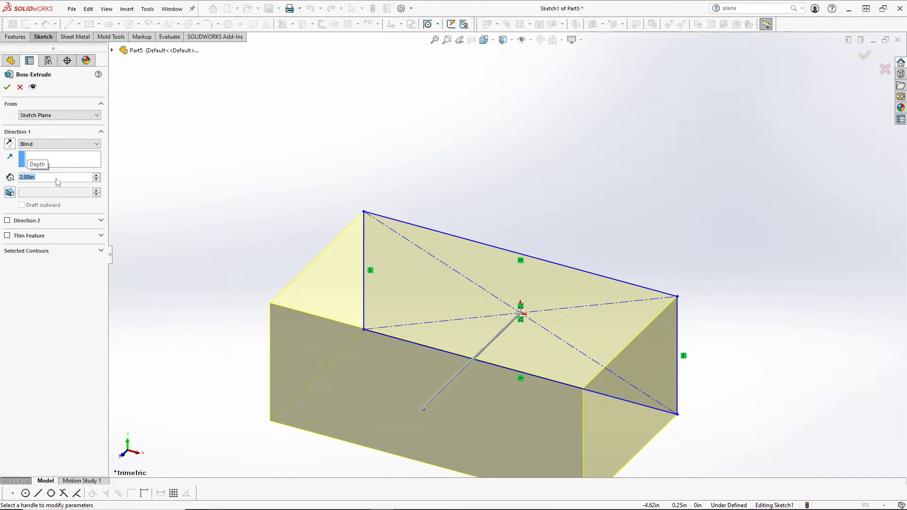
Step: Try Mid Plane with a 0.10 in depth, then switch the end condition back to Blind
click(54, 144)
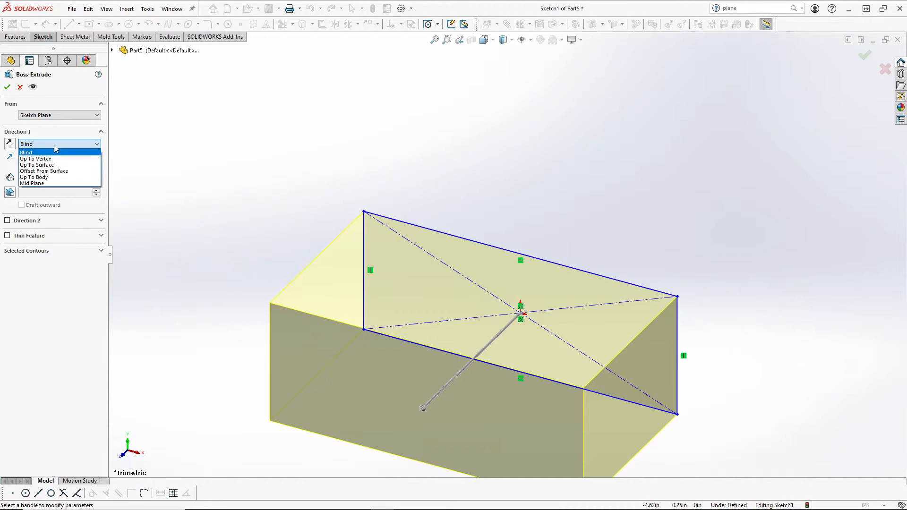
click(47, 183)
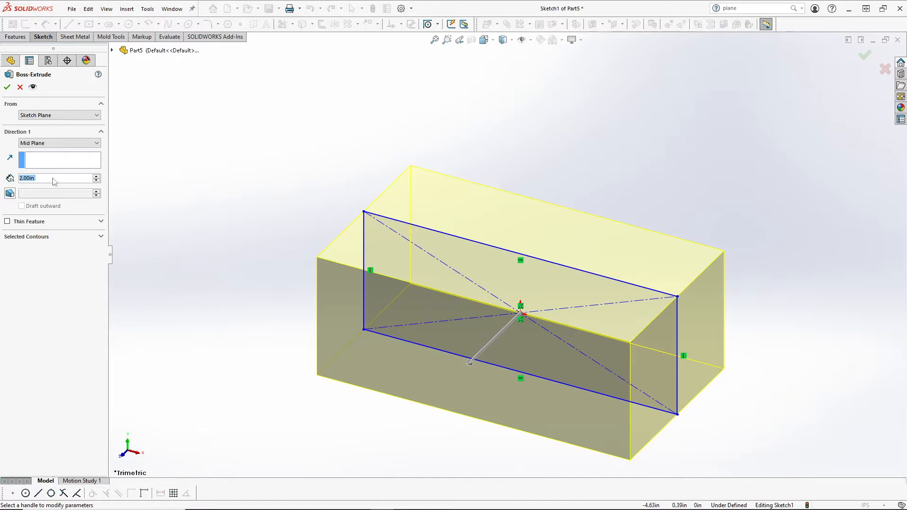
text(0.1)
key(Return)
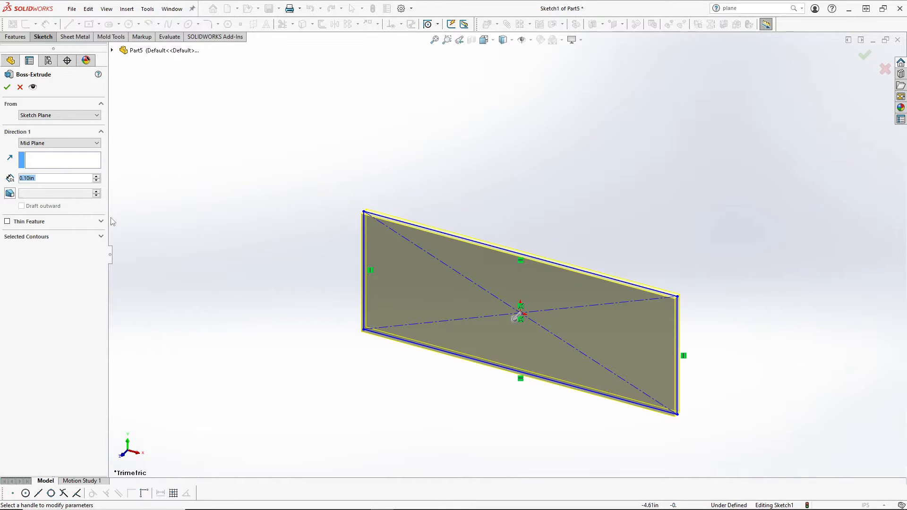
click(55, 144)
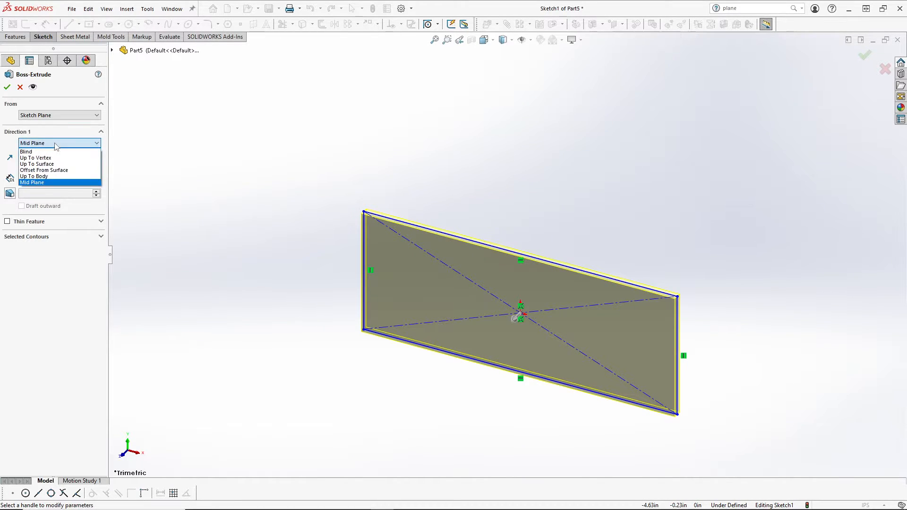
click(49, 152)
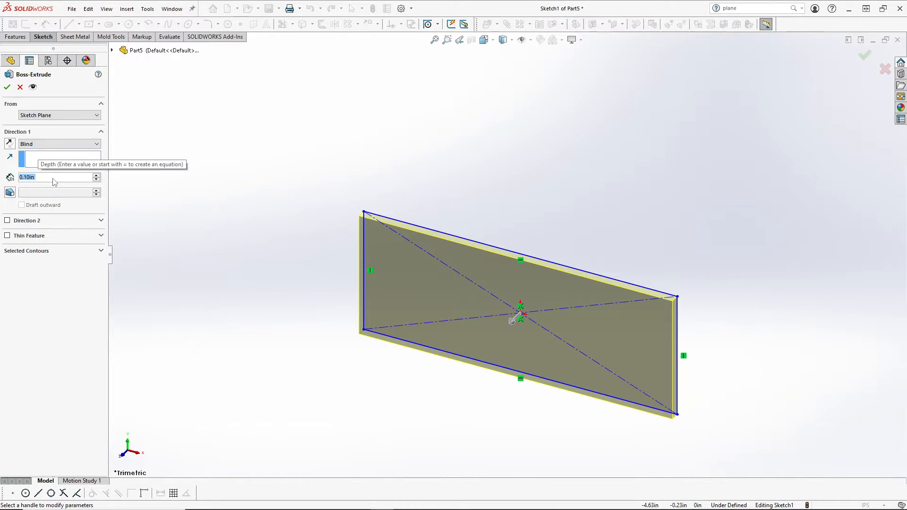
Step: Enable Direction 2 and set depths of 2.00 in for Direction 1 and 5.00 in for Direction 2
click(7, 220)
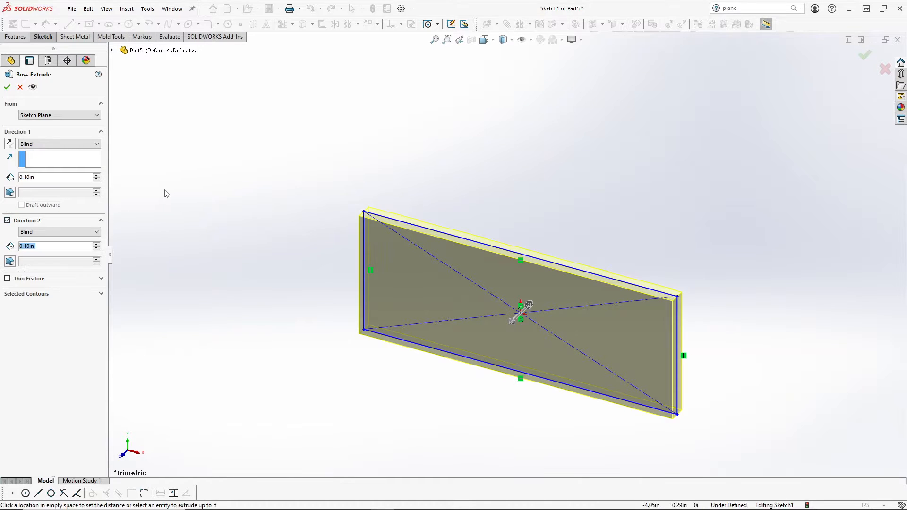
click(45, 176)
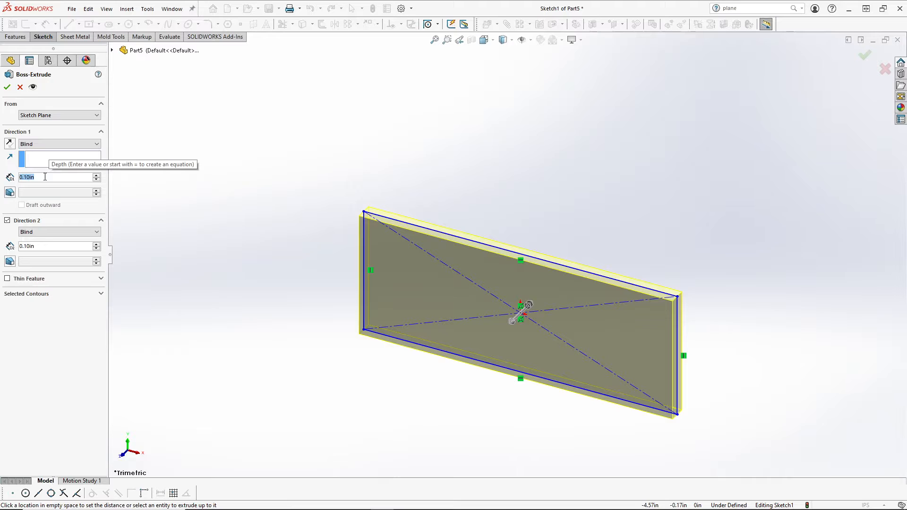
text(2)
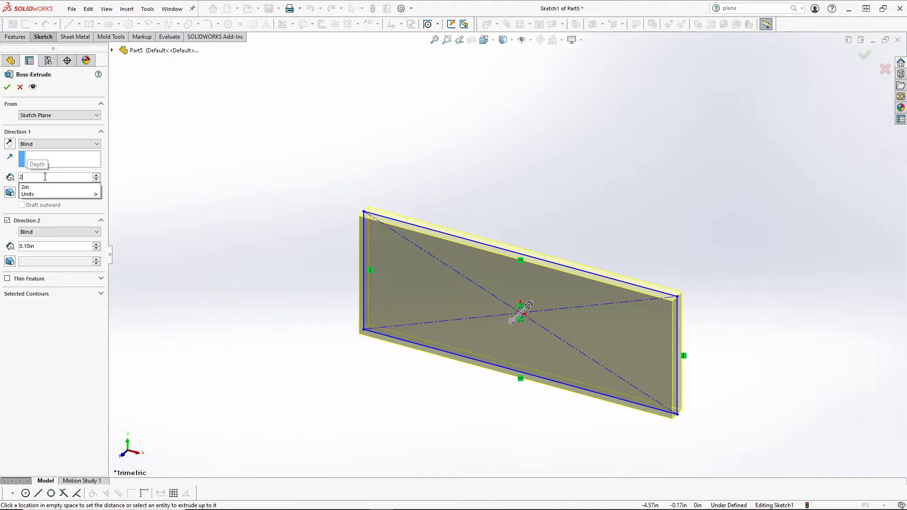
key(Return)
click(52, 246)
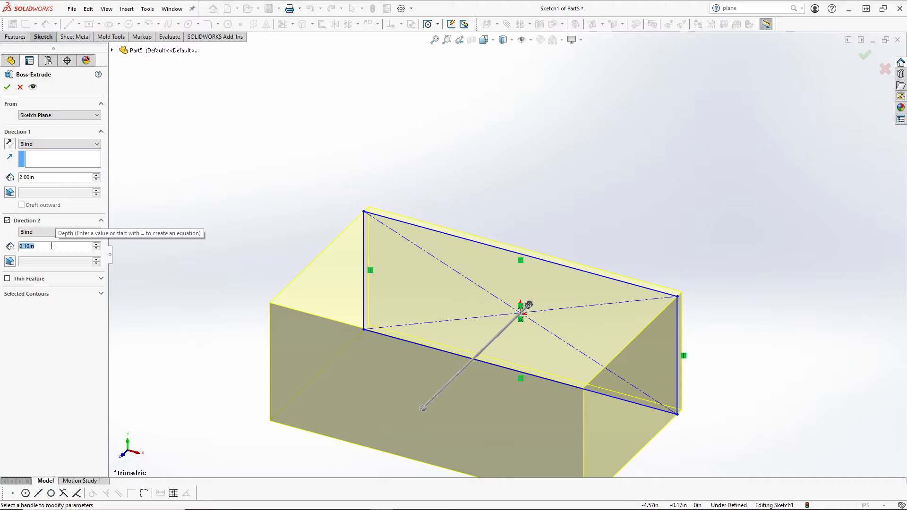
text(5)
key(Return)
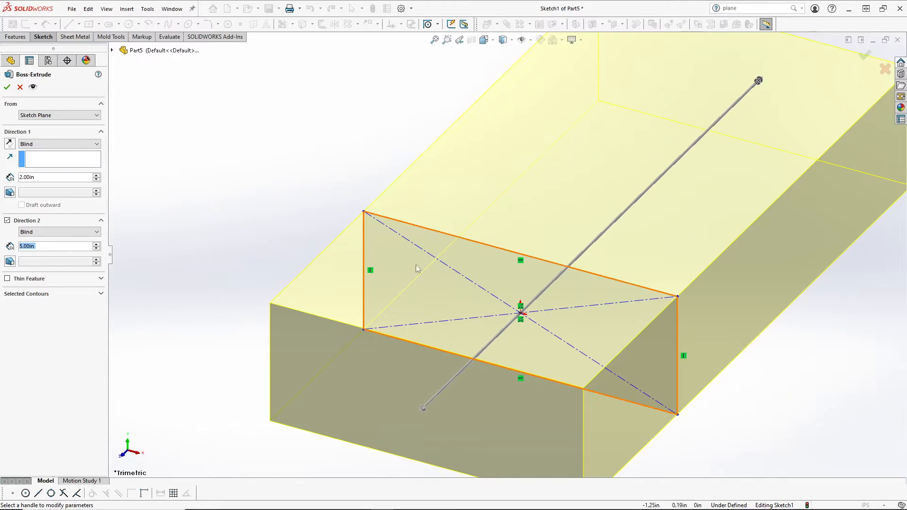
scroll(545, 233, up, 3)
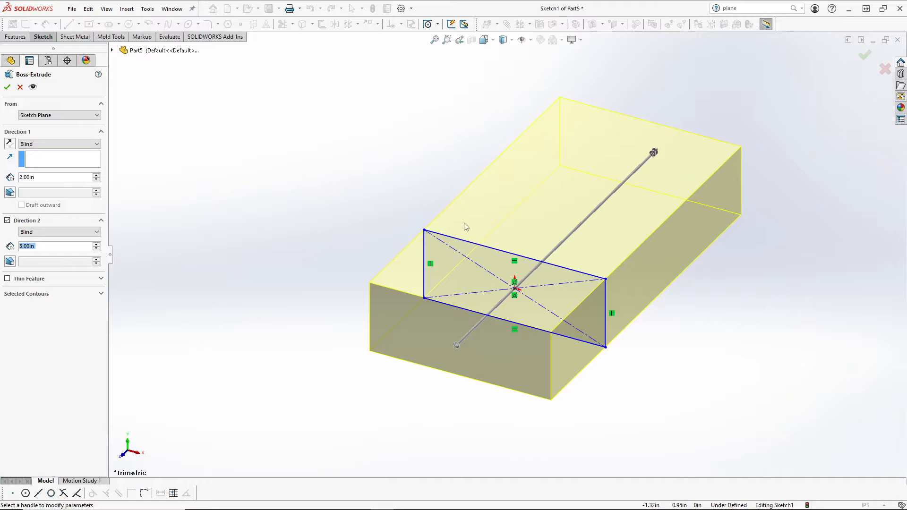
click(209, 247)
Step: Enable Thin Feature at One-Direction 0.05 in and orbit to look inside the open shell
click(8, 279)
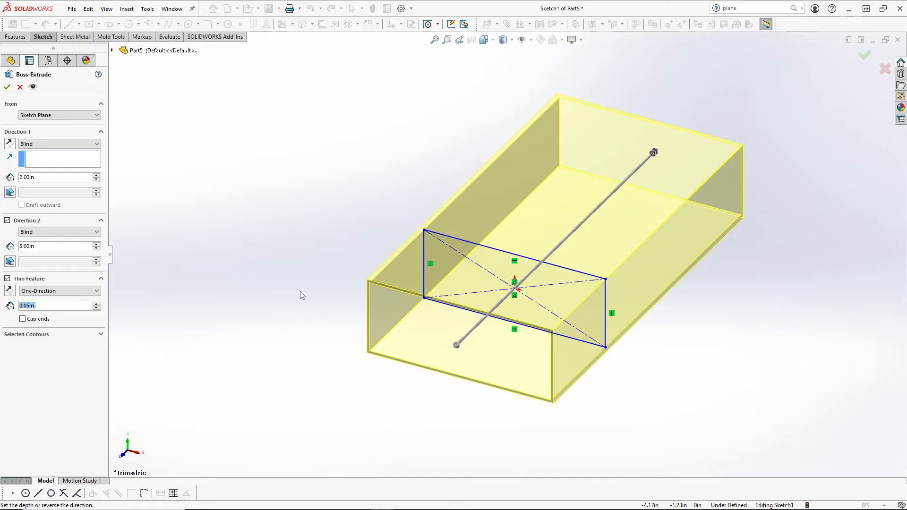
scroll(539, 283, up, 1)
mouse_move(539, 283)
middle_down()
mouse_move(415, 247)
mouse_move(425, 184)
mouse_move(385, 176)
mouse_move(370, 162)
mouse_move(506, 146)
mouse_move(427, 172)
mouse_move(405, 243)
mouse_move(449, 234)
mouse_move(469, 189)
mouse_move(481, 186)
mouse_move(444, 243)
mouse_move(439, 229)
mouse_move(410, 242)
mouse_move(425, 314)
mouse_move(415, 237)
mouse_move(411, 249)
middle_up()
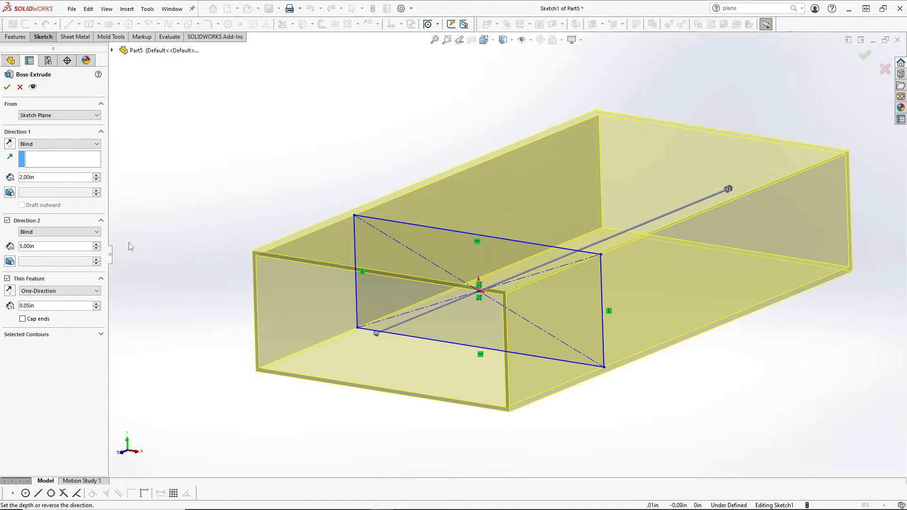
Step: Change the thin wall thickness from 0.05 in to 1.00 in and inspect the thicker shell
click(41, 306)
key(BackSpace)
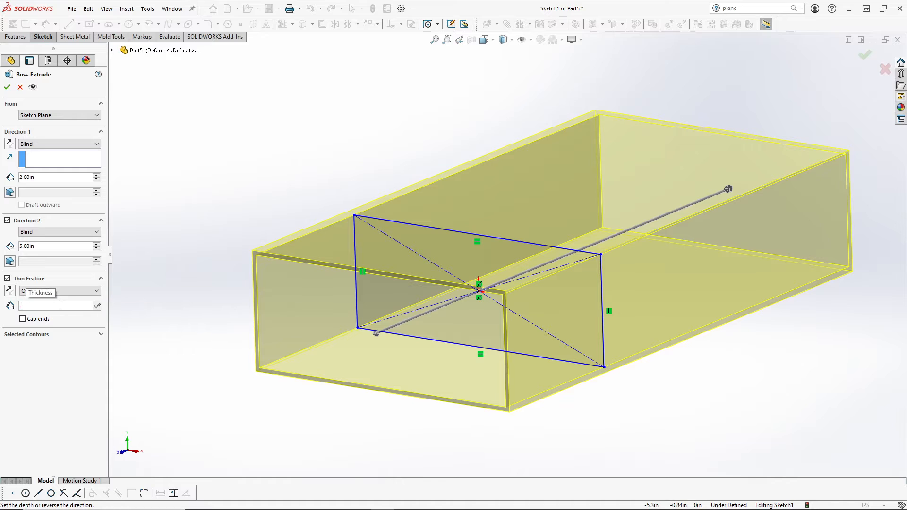
text(1)
key(Return)
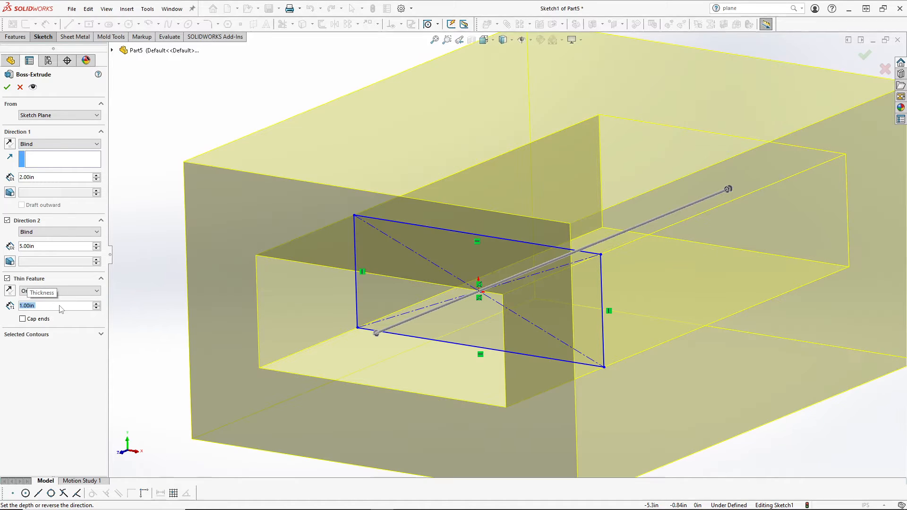
scroll(405, 283, up, 5)
middle_drag(414, 269, 410, 312)
middle_drag(283, 254, 273, 281)
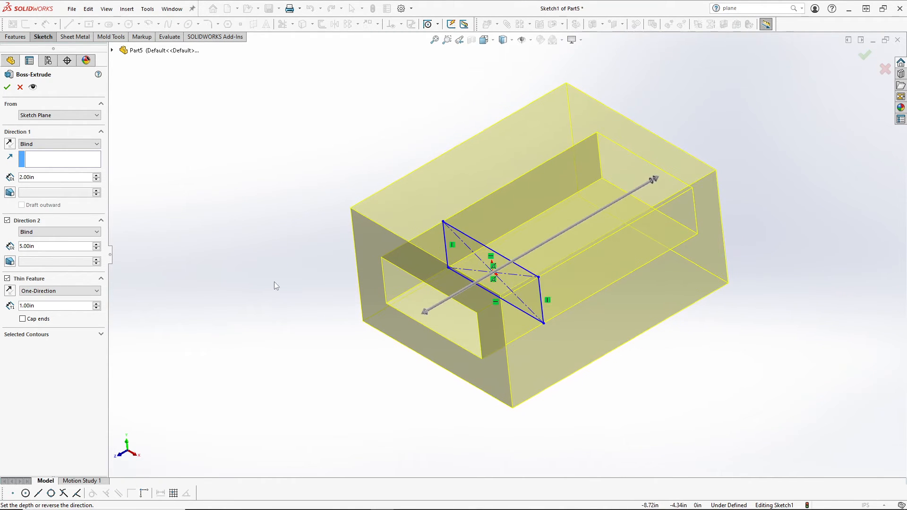
scroll(322, 280, up, 2)
scroll(353, 243, down, 2)
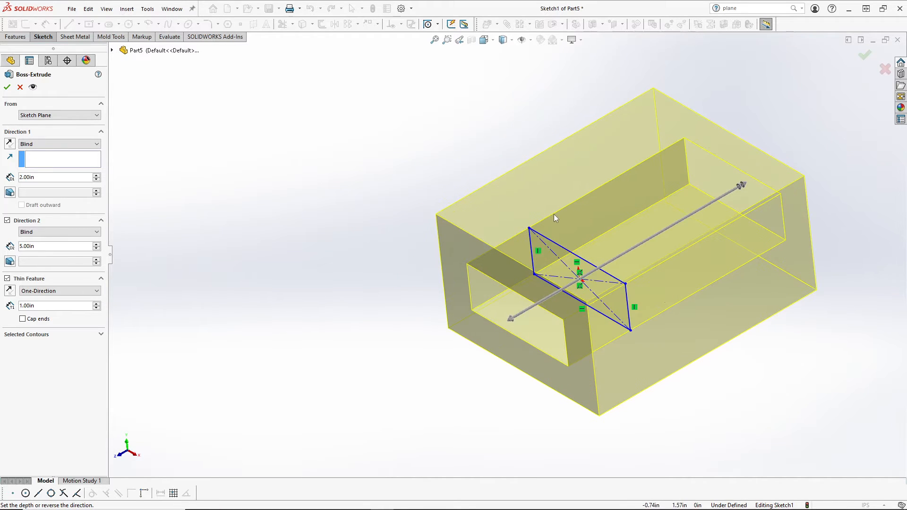
scroll(553, 214, up, 4)
scroll(637, 241, down, 3)
middle_drag(307, 289, 314, 261)
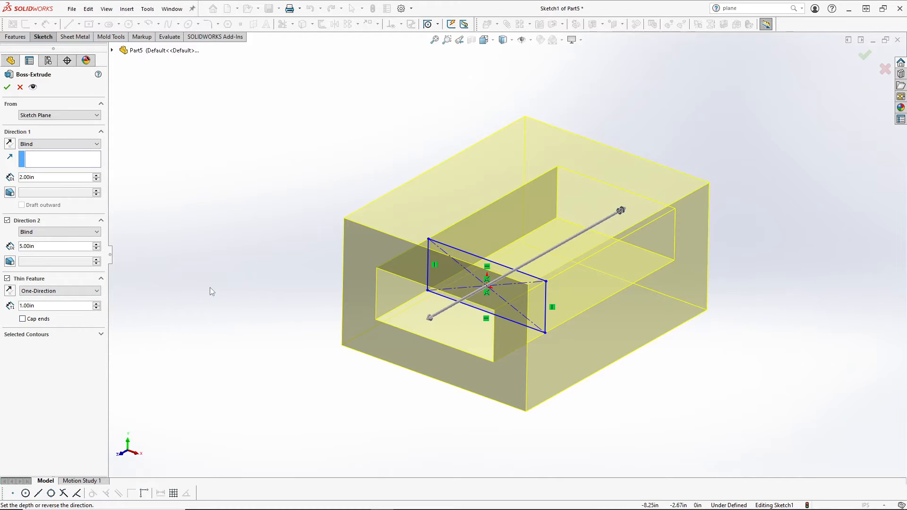
Step: Turn on Cap ends with 0.50 in cap thickness and orbit to view the closed box
click(23, 319)
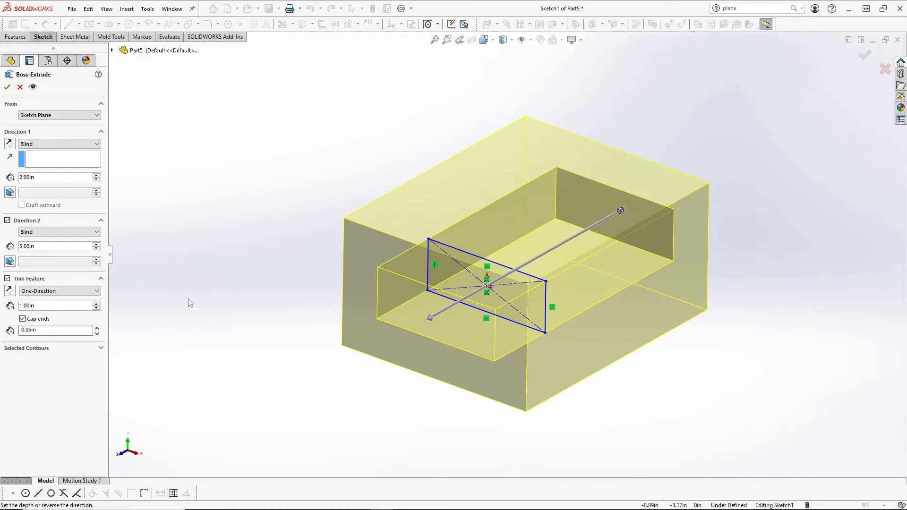
middle_drag(542, 227, 482, 178)
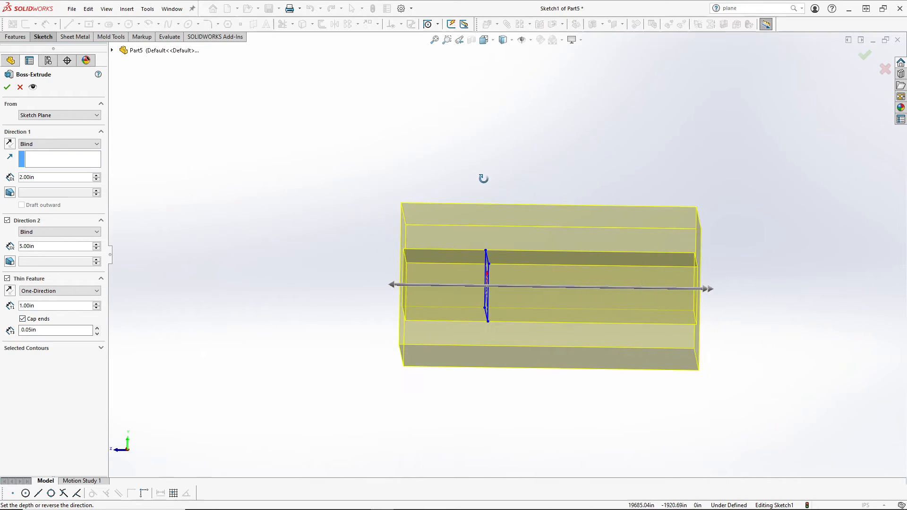
click(48, 329)
text(.5)
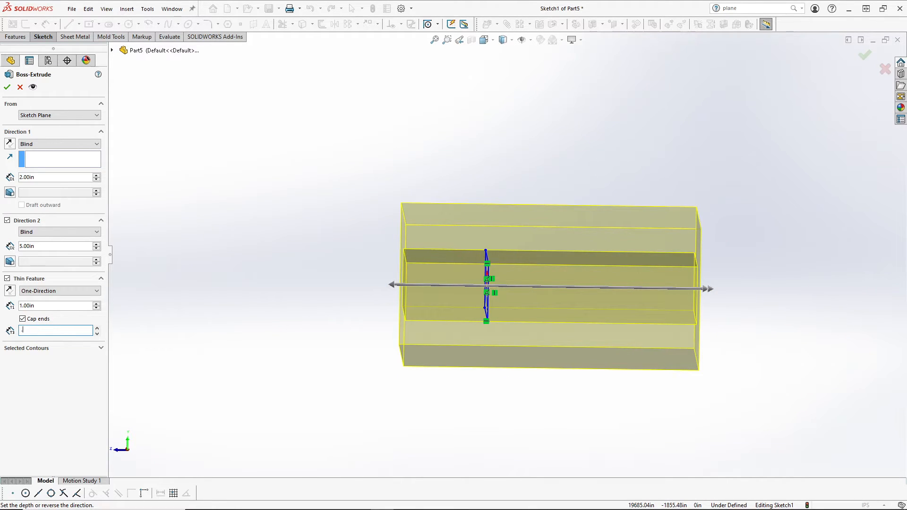
key(Return)
middle_drag(175, 307, 283, 279)
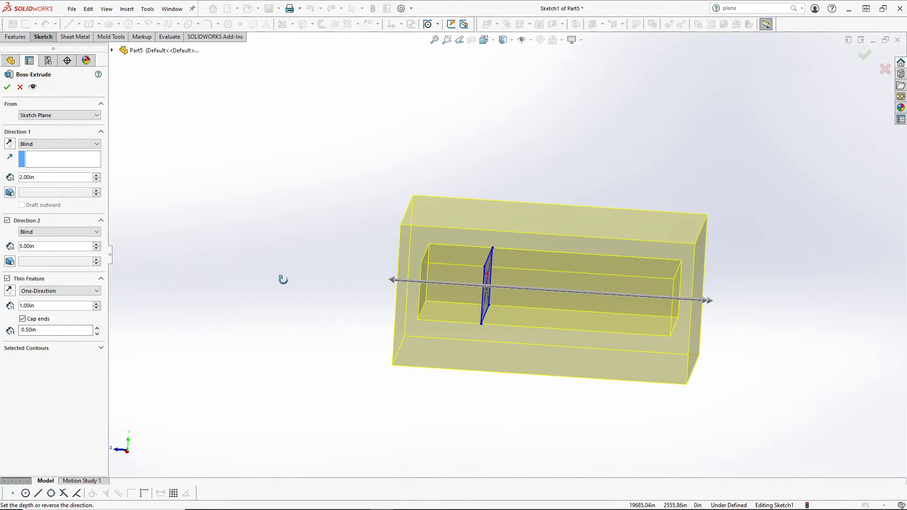
middle_drag(283, 280, 289, 279)
mouse_move(324, 308)
middle_down()
mouse_move(318, 262)
mouse_move(370, 196)
mouse_move(385, 156)
mouse_move(417, 194)
mouse_move(512, 190)
mouse_move(531, 171)
middle_up()
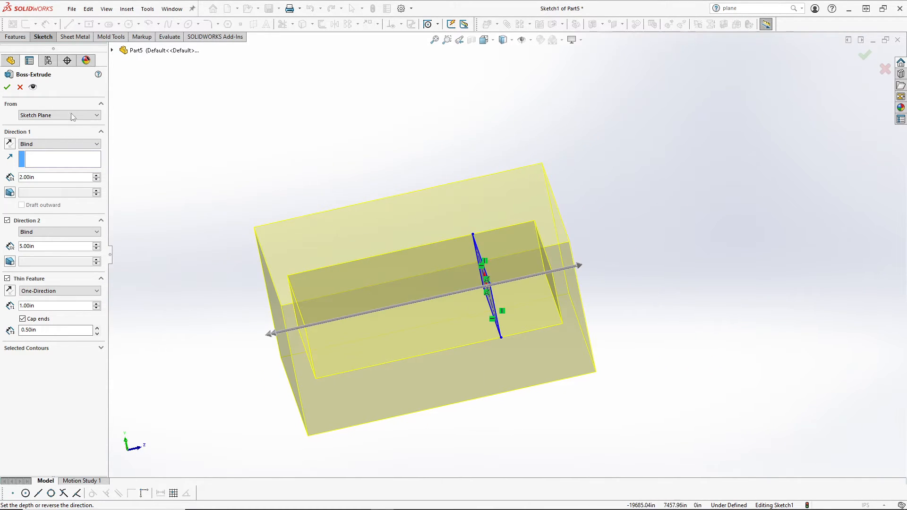
key(Return)
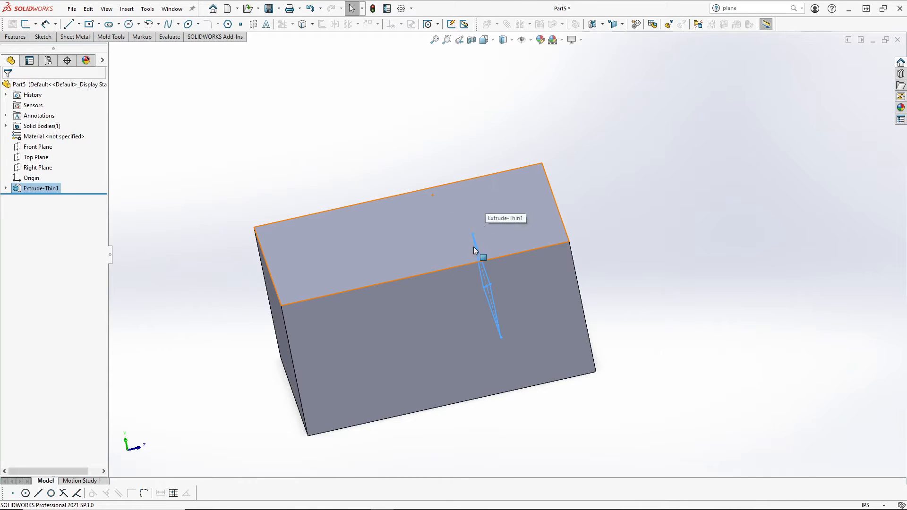
middle_drag(475, 251, 456, 230)
key(f)
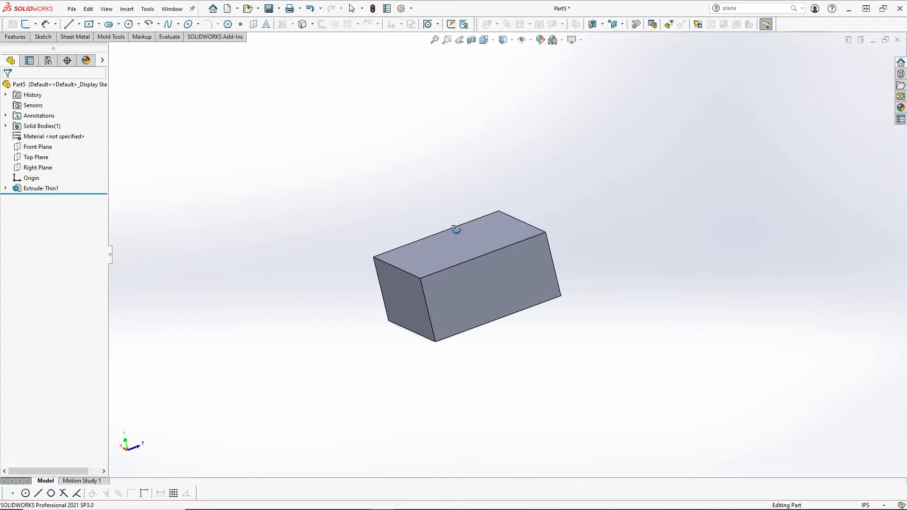
click(471, 40)
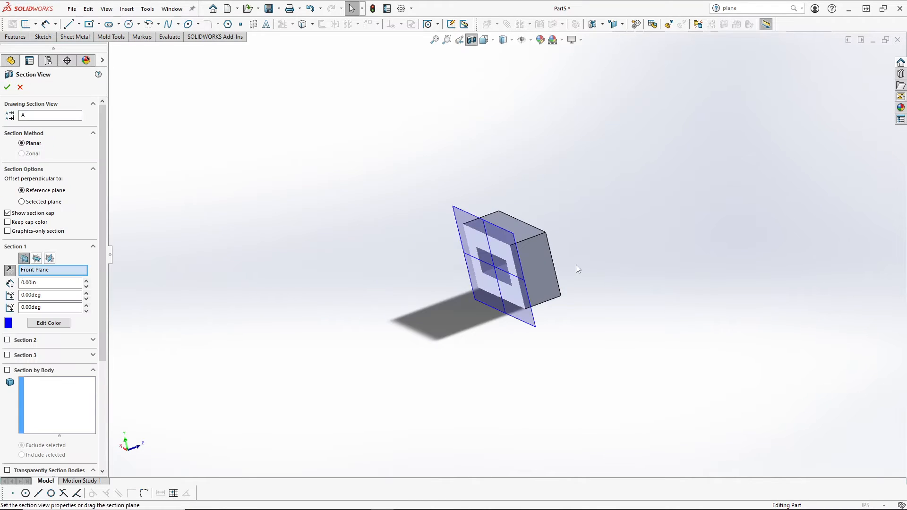
click(7, 87)
middle_drag(368, 262, 427, 242)
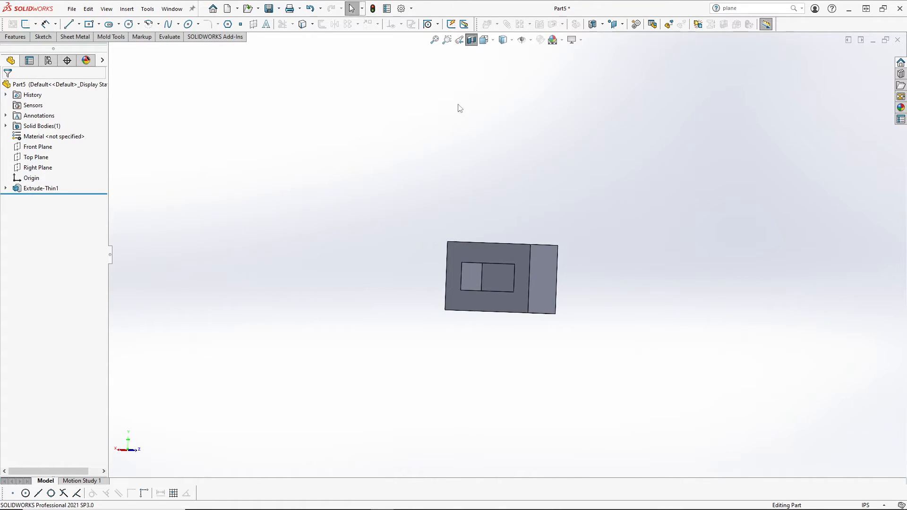
click(470, 42)
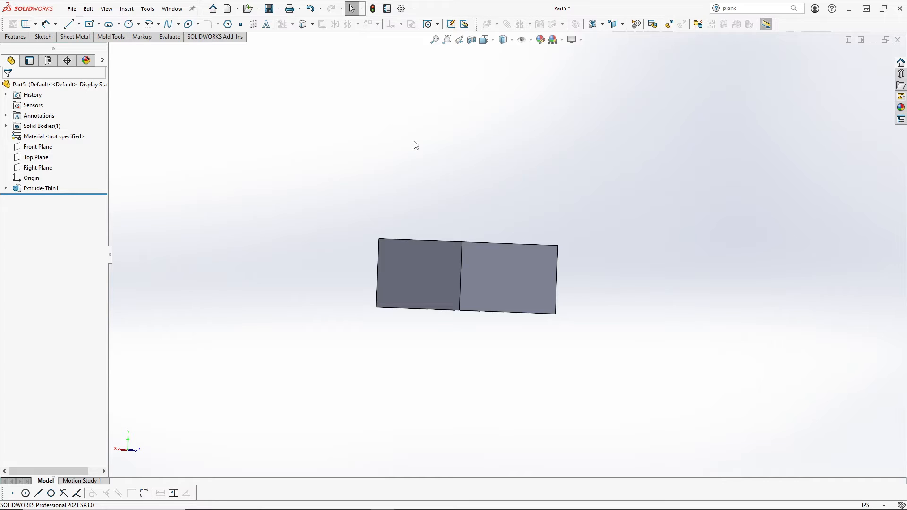
middle_drag(486, 228, 496, 276)
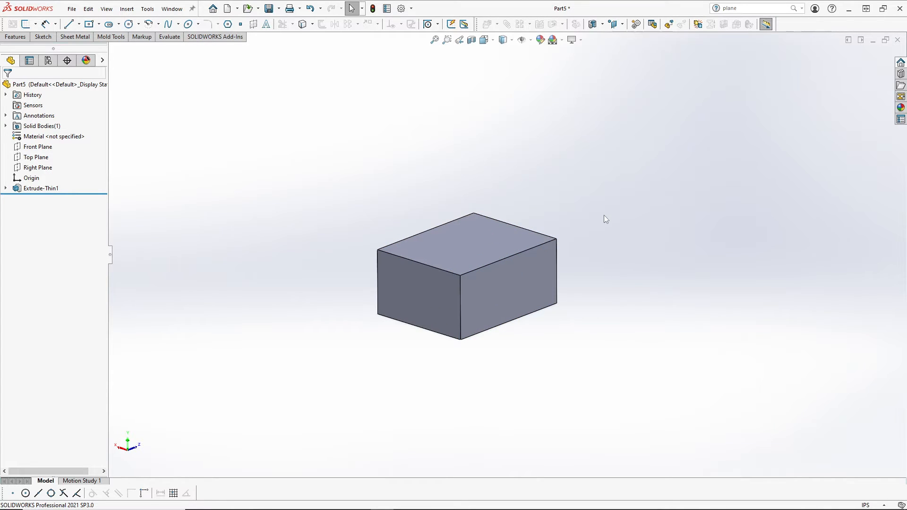
middle_drag(545, 244, 518, 221)
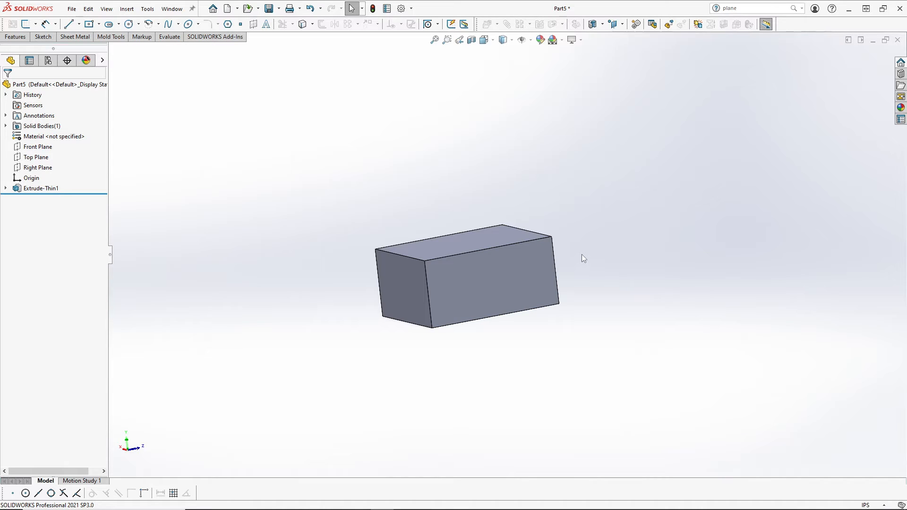
Step: Delete the Extrude-Thin1 feature and Sketch1 from the design tree
right_click(41, 188)
click(55, 241)
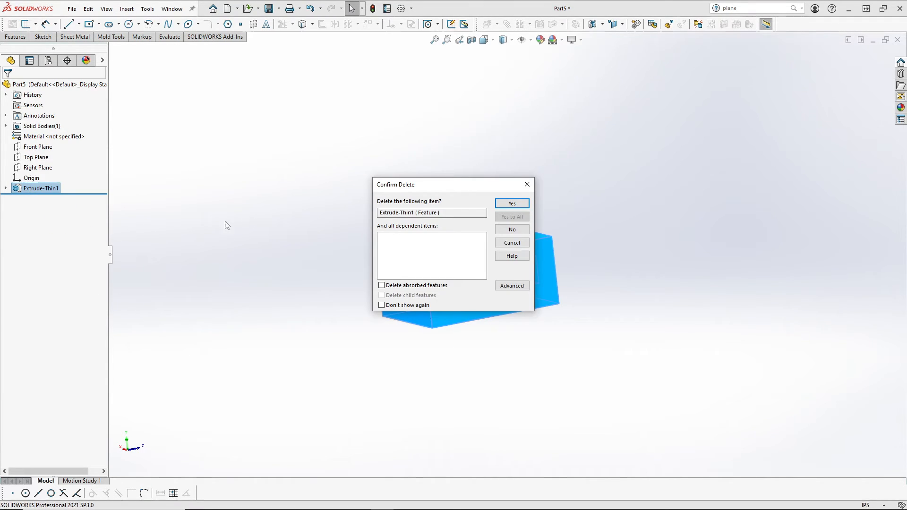
click(512, 203)
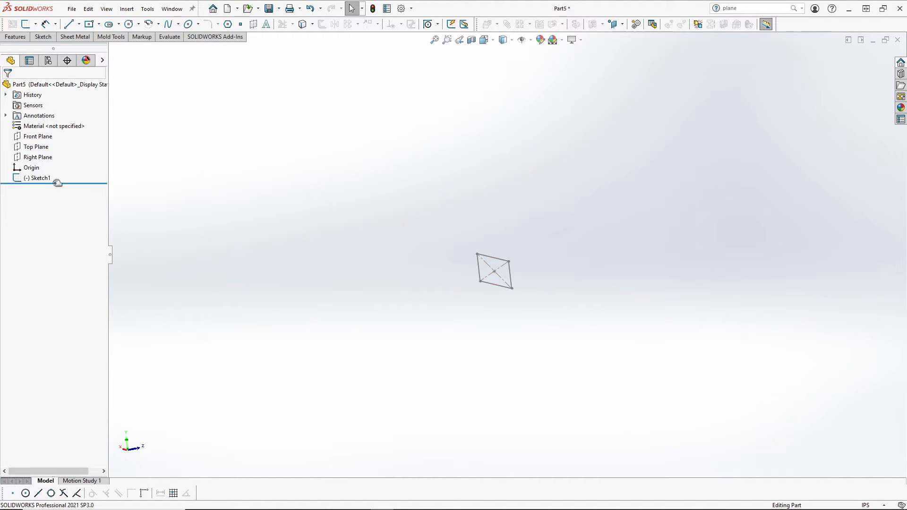
right_click(40, 178)
click(65, 241)
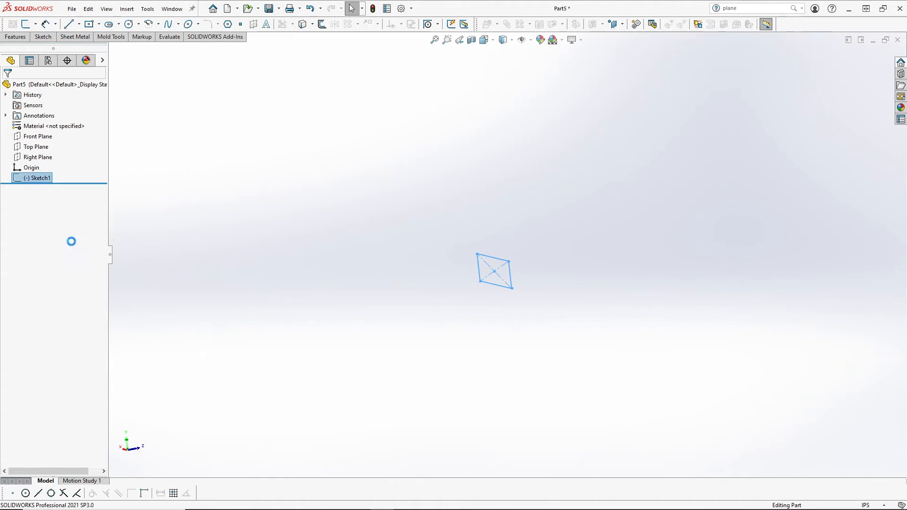
click(504, 205)
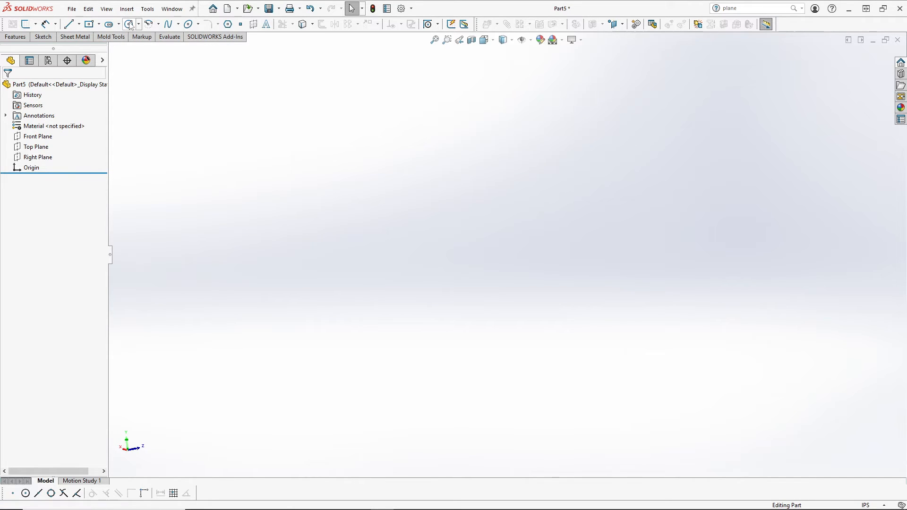
Step: Sketch a circle centred on the origin on the Front Plane
click(37, 138)
click(46, 125)
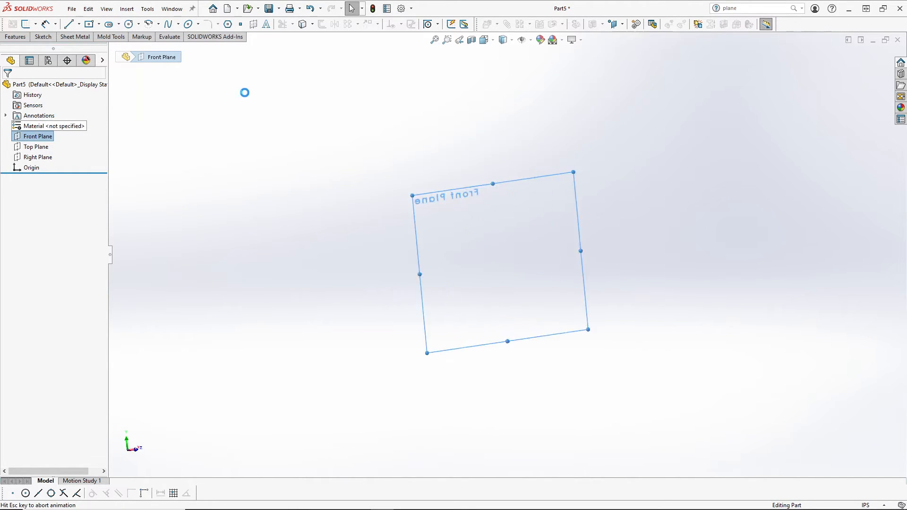
click(129, 24)
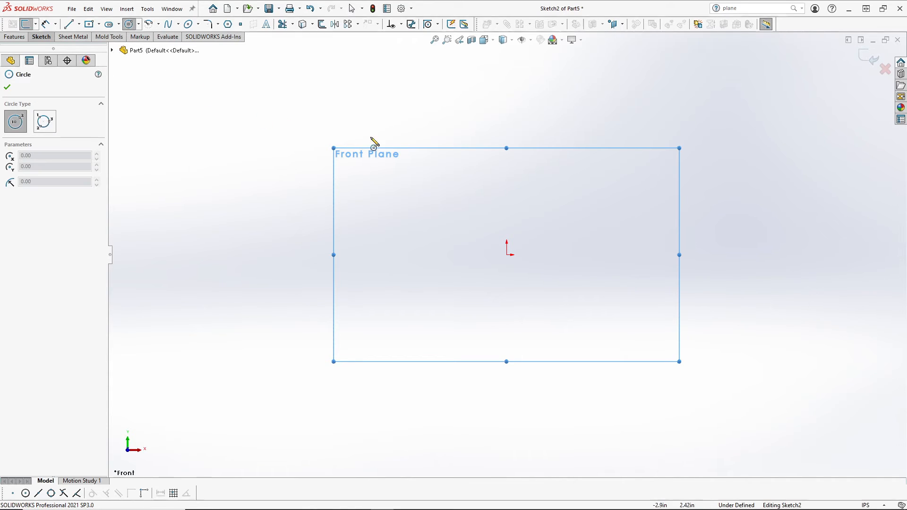
drag(507, 255, 596, 187)
click(14, 36)
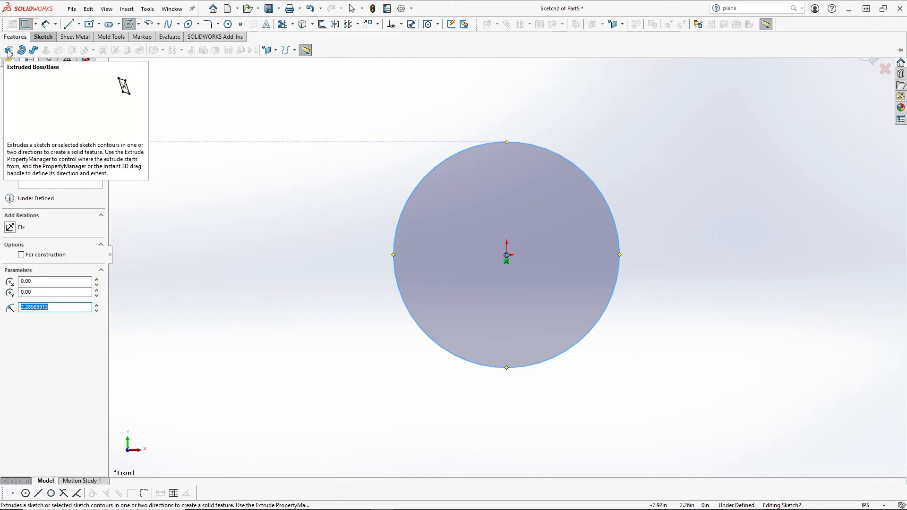
Step: Extrude the circle 3.00 in deep, trying Mid Plane before settling on Blind
click(8, 51)
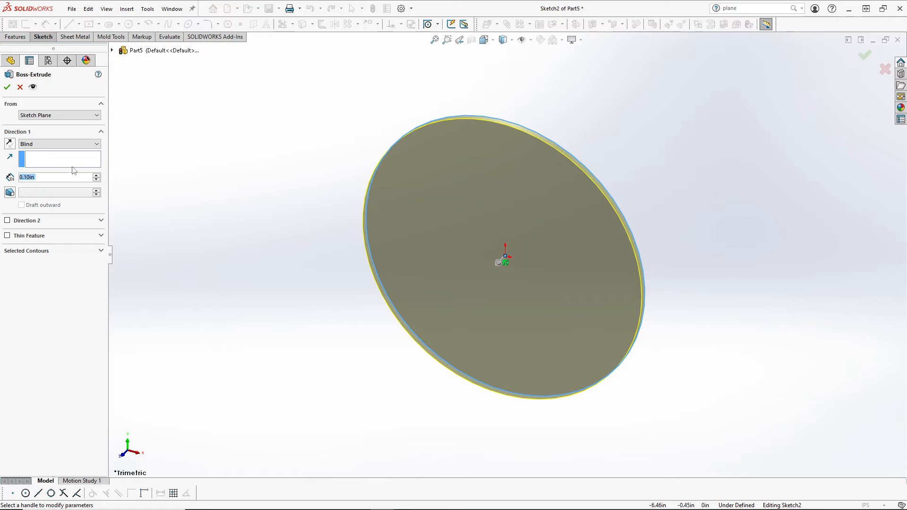
click(47, 144)
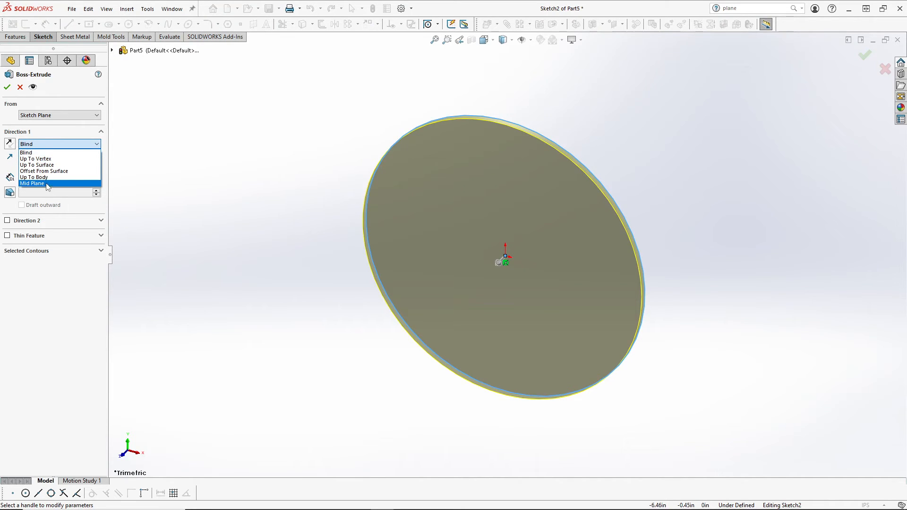
click(47, 183)
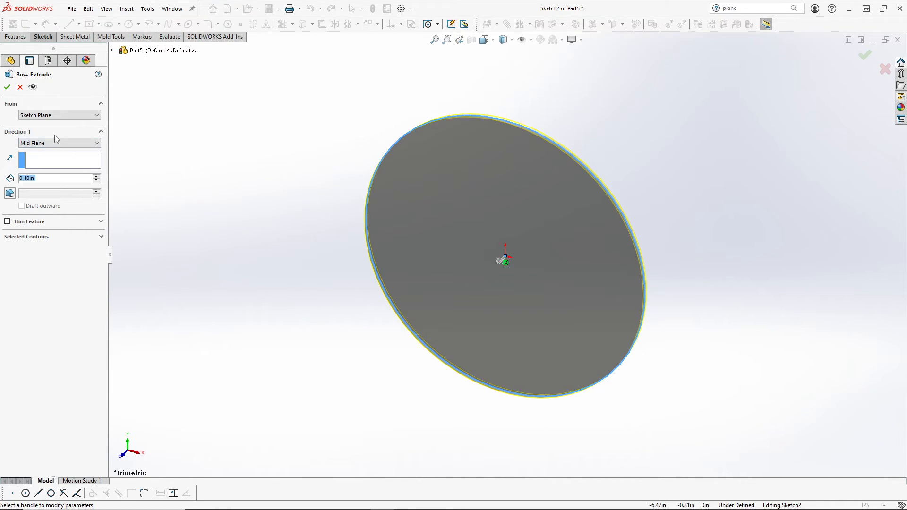
click(37, 144)
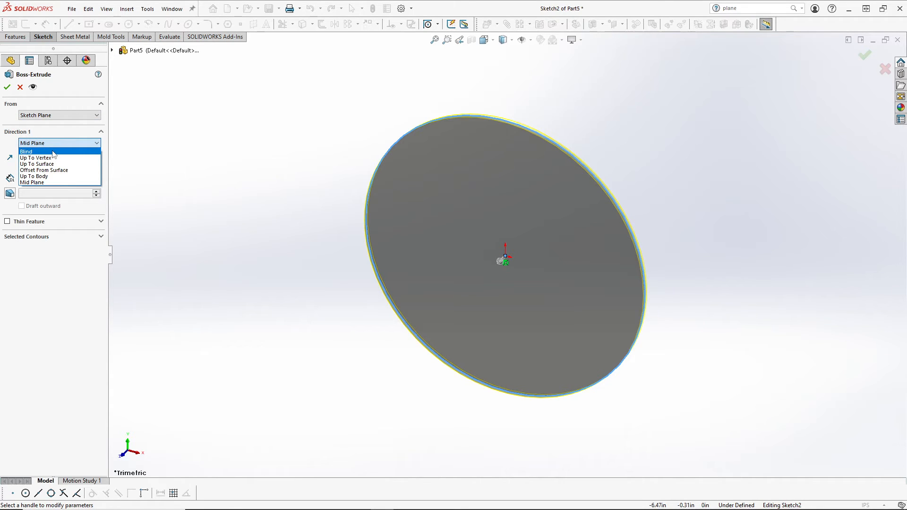
click(53, 142)
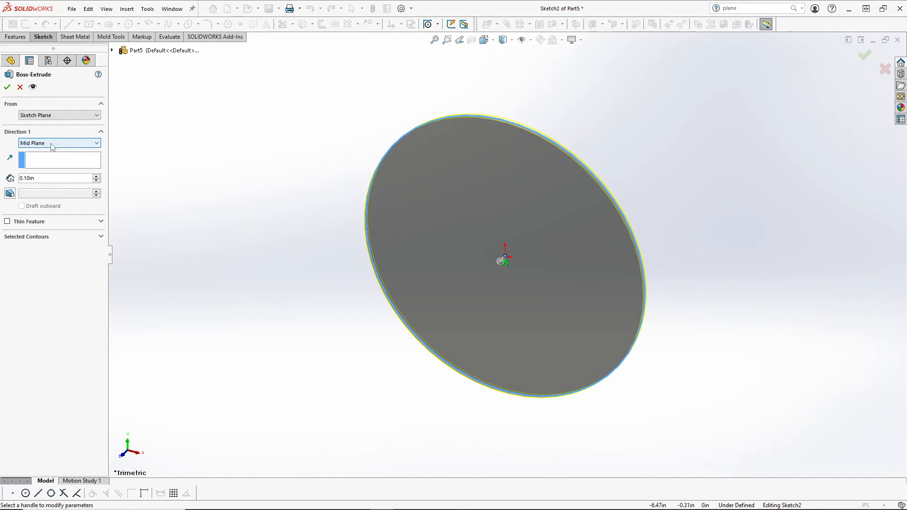
click(51, 178)
text(3)
key(Return)
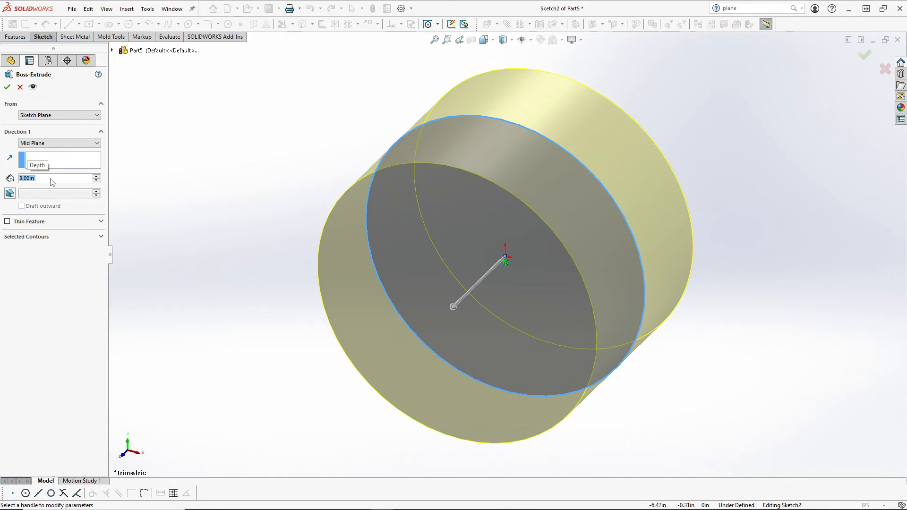
click(64, 143)
click(47, 149)
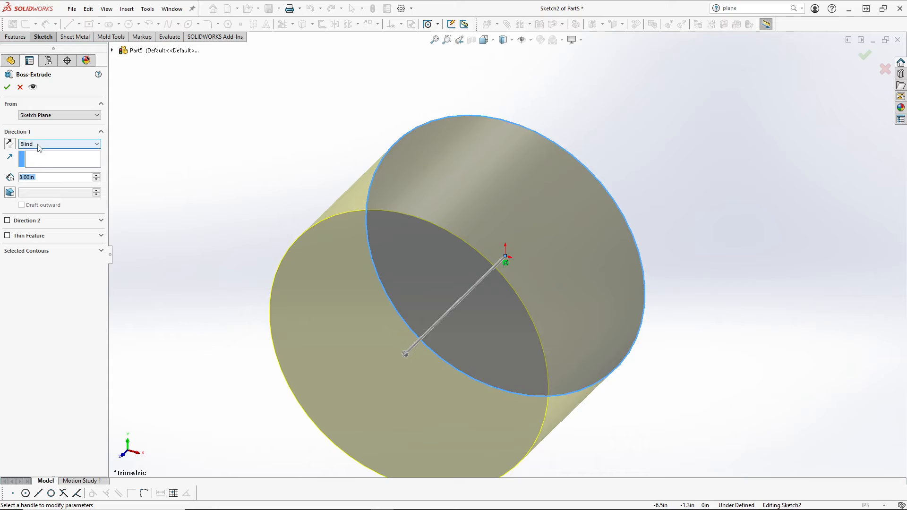
Step: Add Direction 2 to the extrusion with a 1.00 in depth
click(7, 220)
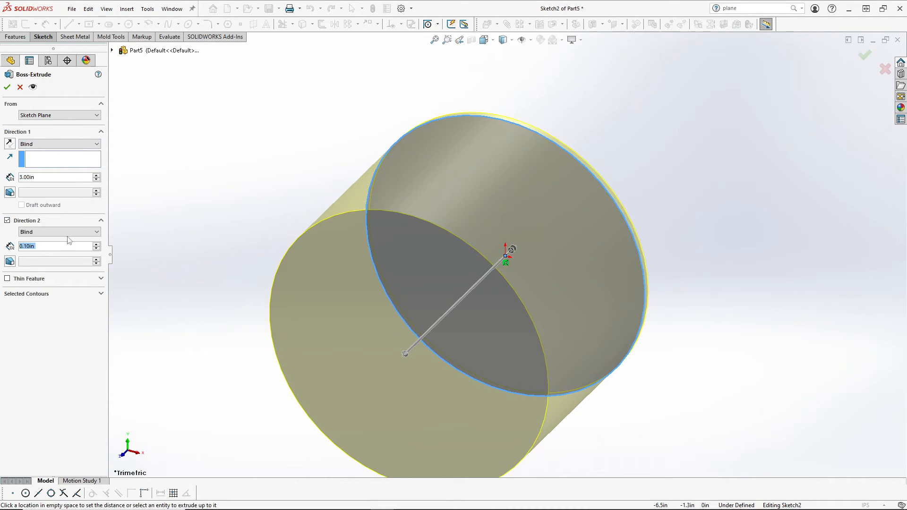
double_click(50, 246)
text(1)
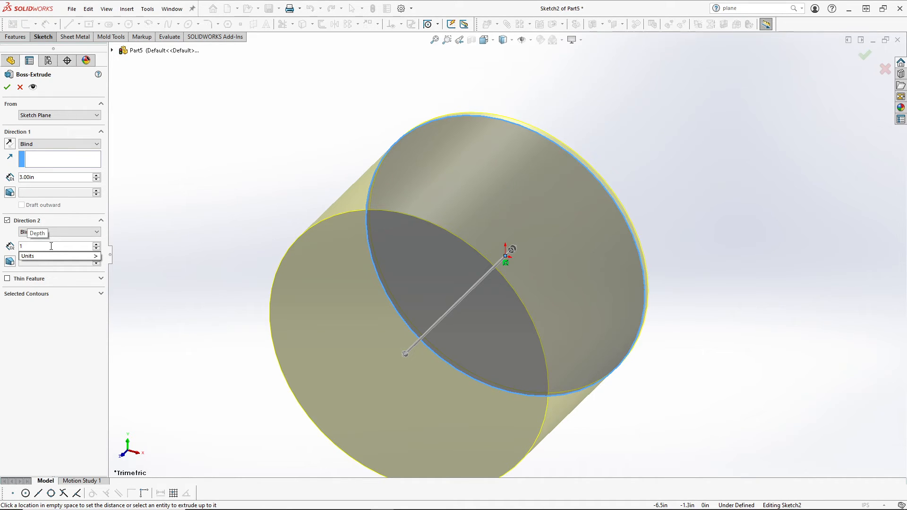
key(Return)
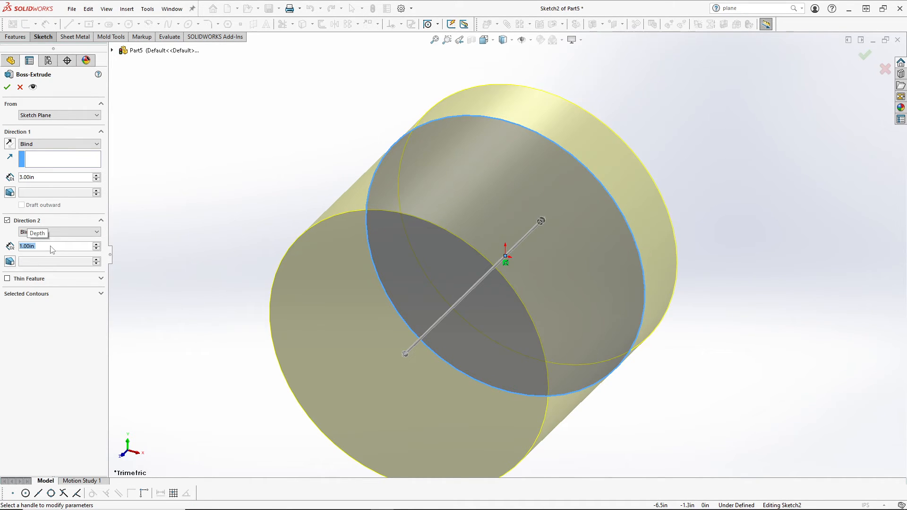
Step: Make the cylinder a One-Direction 1.00 in thin-walled tube and orbit along its axis
click(7, 279)
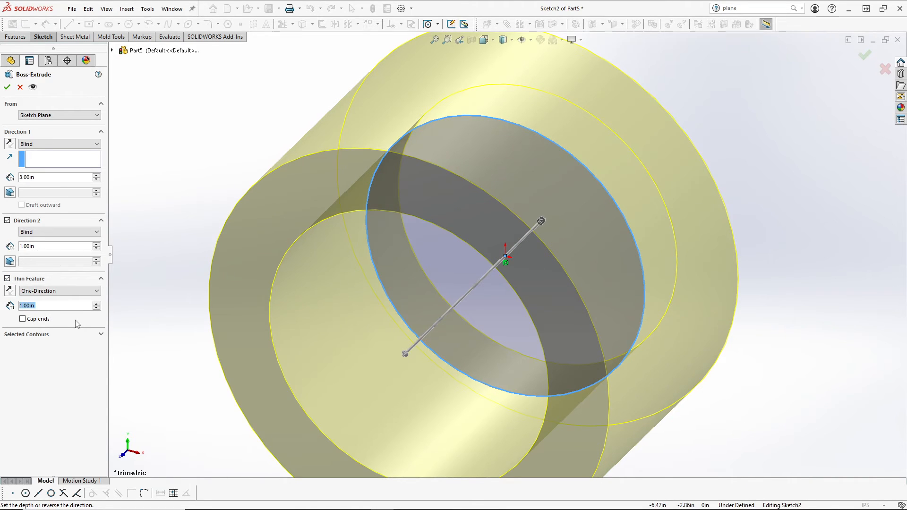
scroll(296, 303, up, 3)
middle_drag(449, 256, 459, 272)
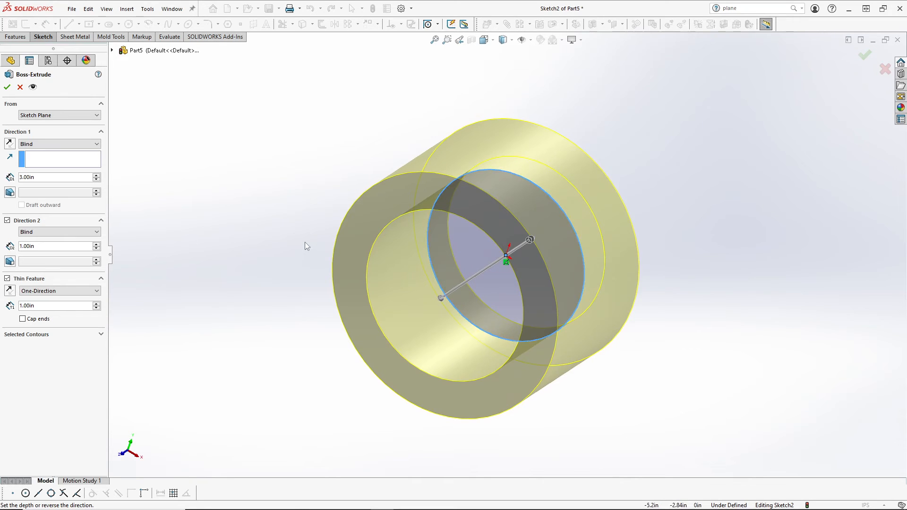